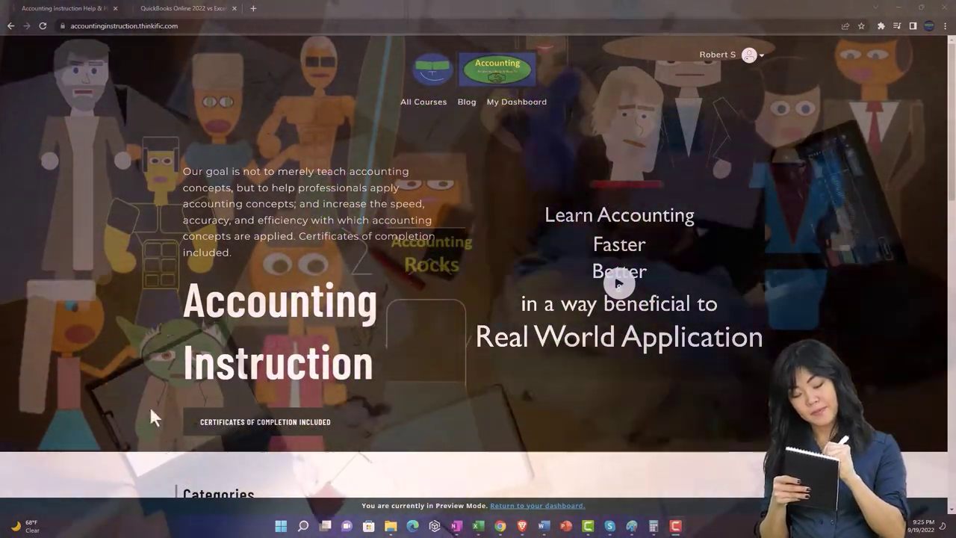
Scroll through the Thinkific course categories, then switch to the QuickBooks Online lesson tab
scroll(136, 415, down, 6)
scroll(131, 407, down, 1)
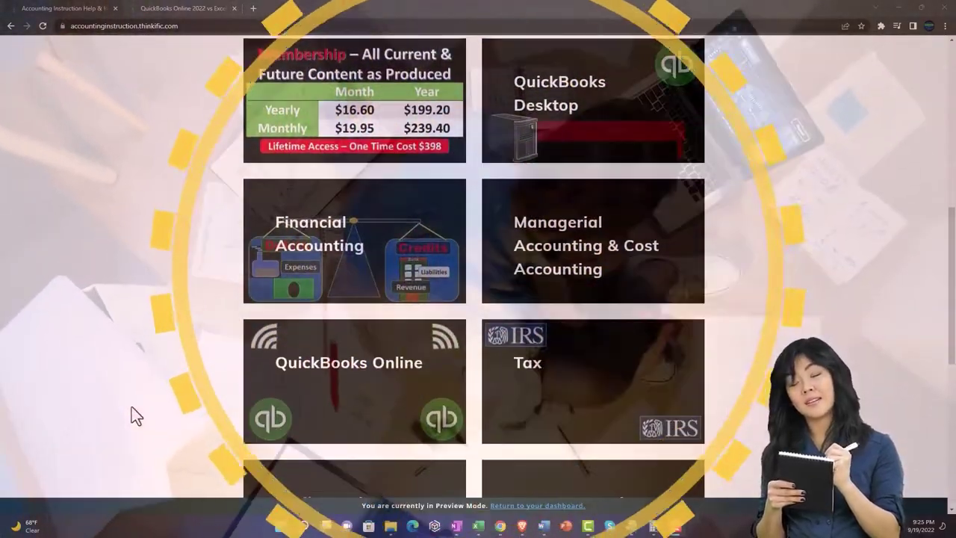
scroll(131, 407, down, 3)
scroll(131, 410, down, 3)
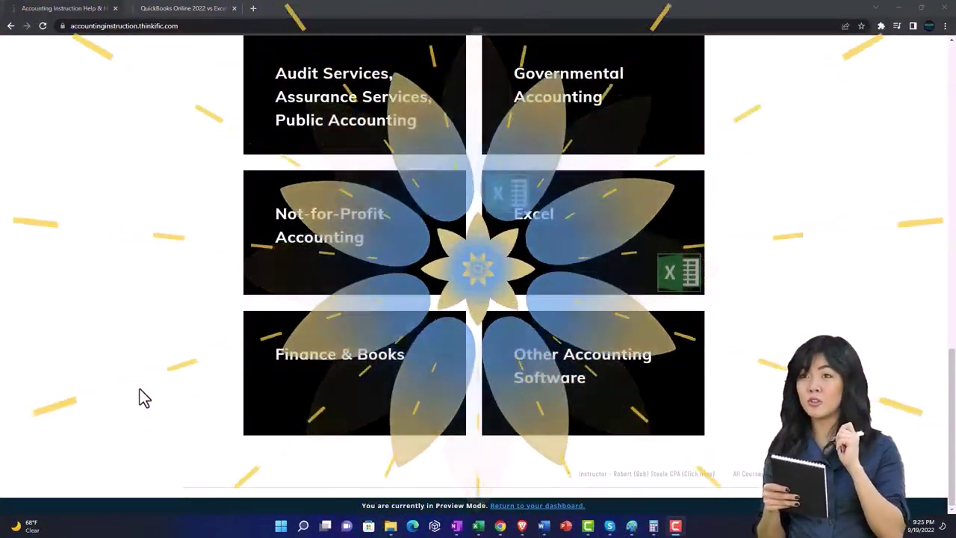
click(171, 8)
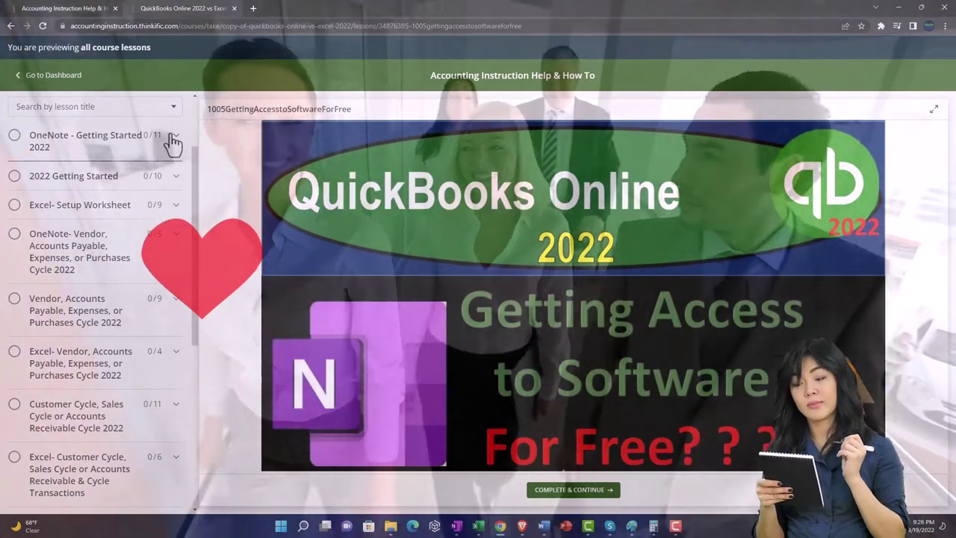
Expand the OneNote - Getting Started 2022 lesson list in the Thinkific sidebar
click(173, 140)
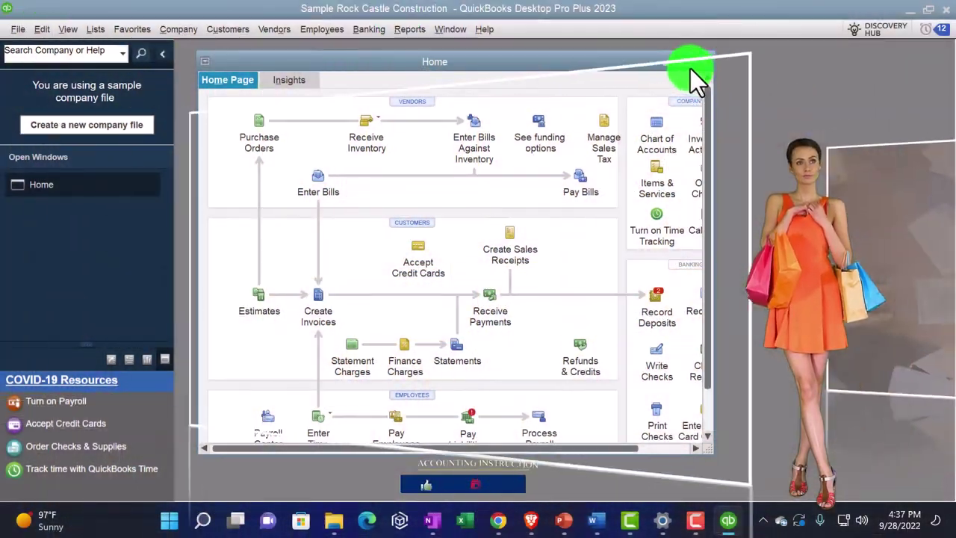
Maximize the QuickBooks Home window and glance over the View menu options
click(690, 69)
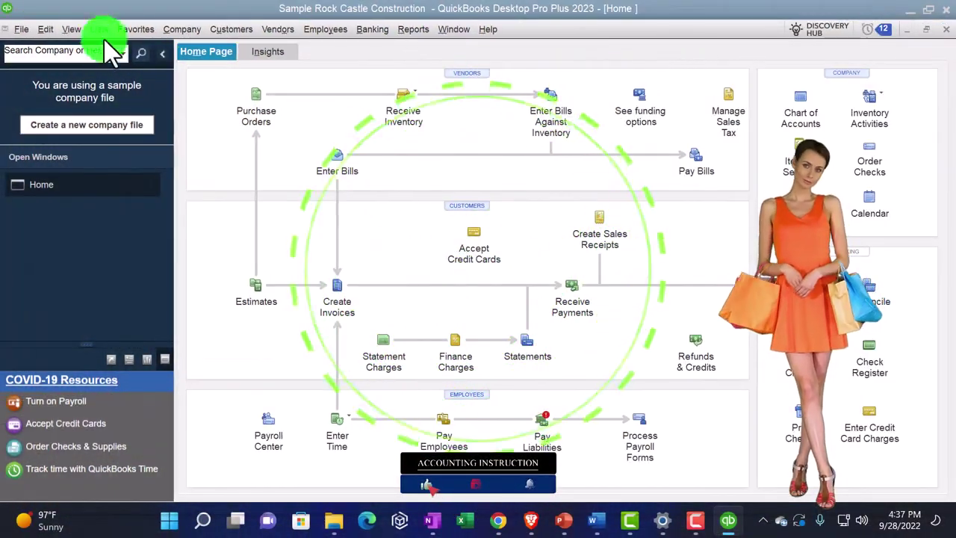
click(71, 29)
click(81, 41)
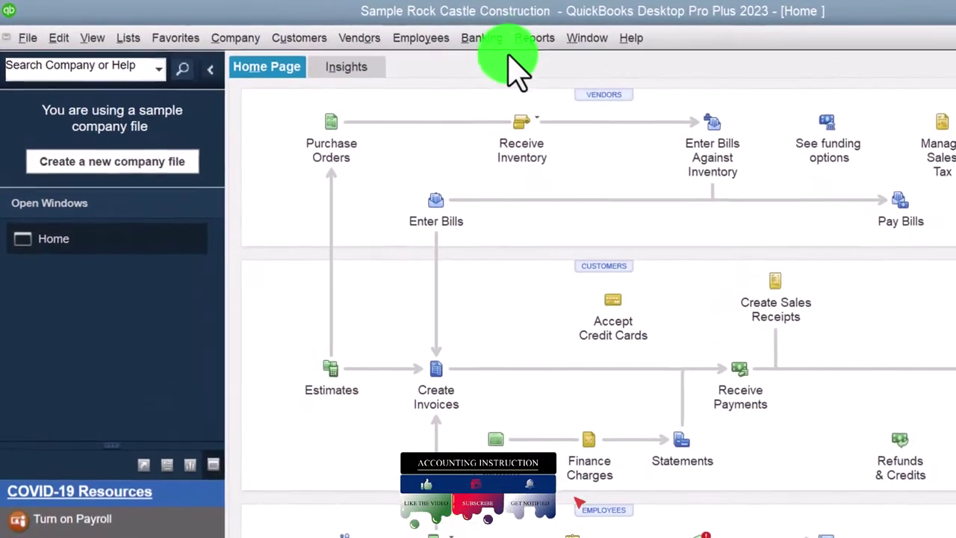
Run the Profit & Loss Standard report from 01/01/2024 to 12/31/2024
click(413, 29)
mouse_move(623, 195)
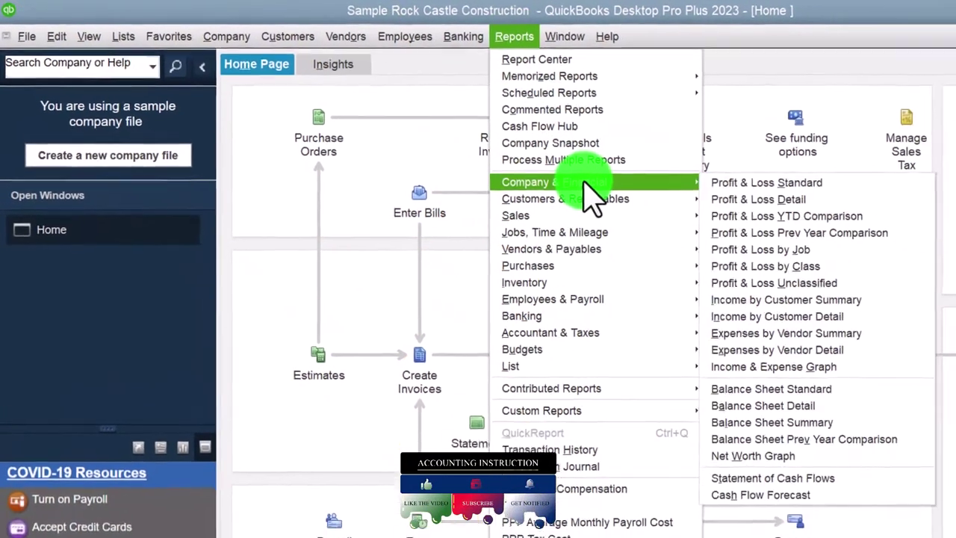
click(698, 181)
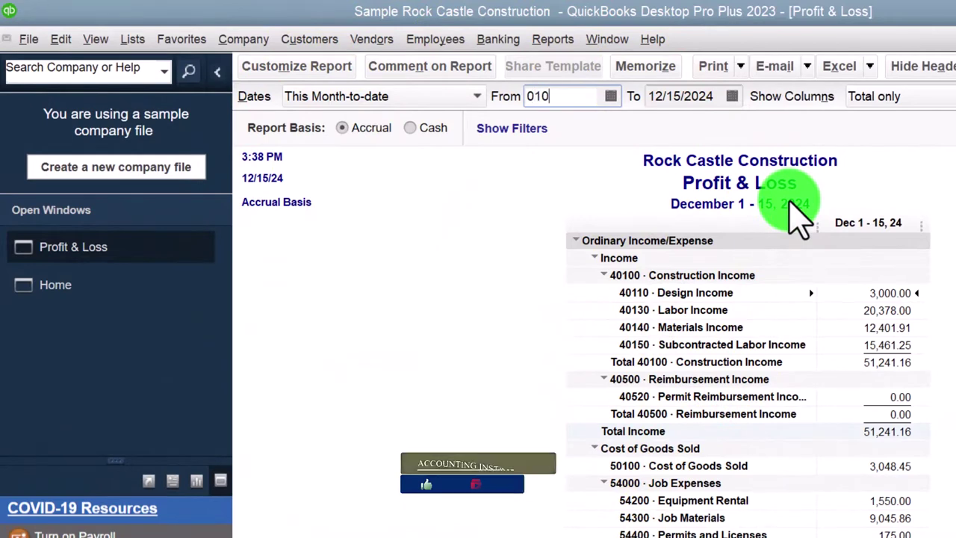
text(3124)
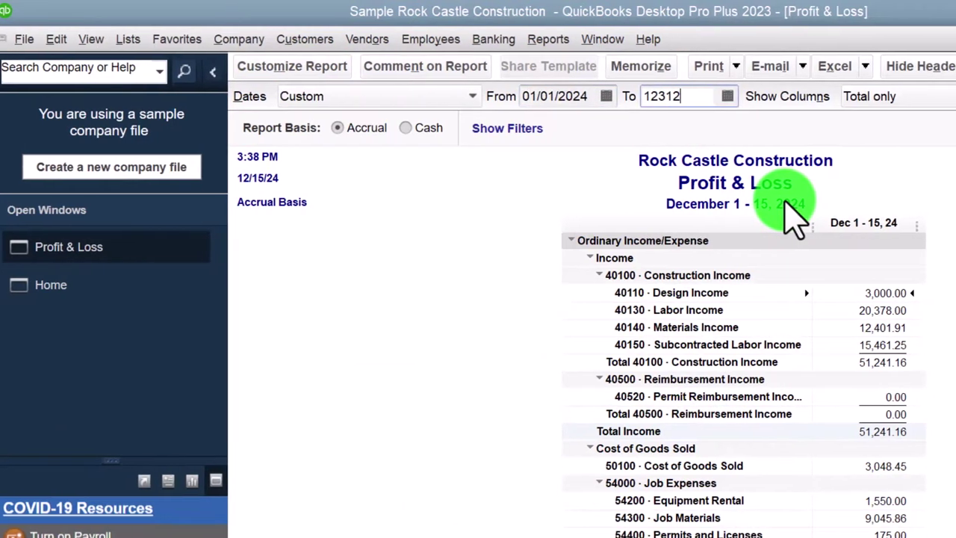
key(Tab)
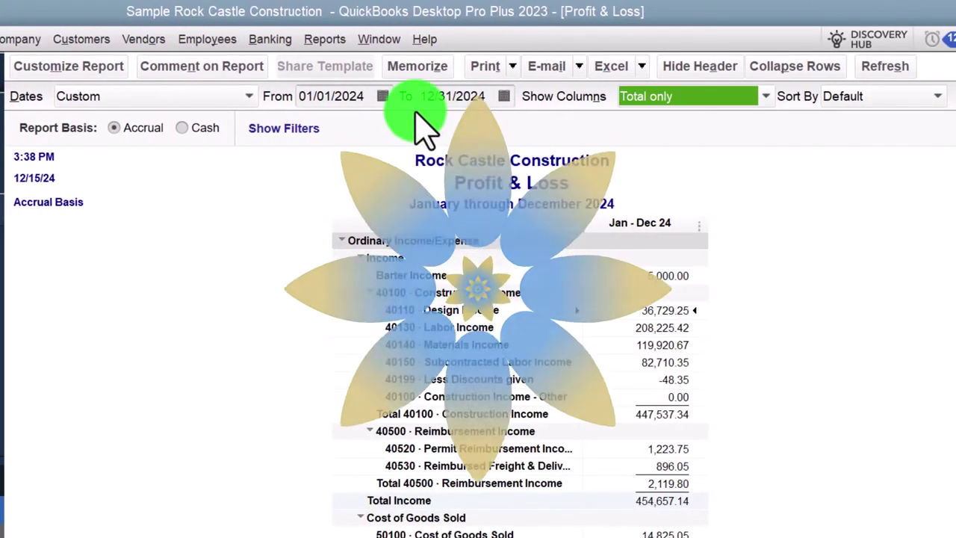
Enlarge the Profit & Loss column label font and apply it to all related report fonts
click(109, 66)
click(175, 68)
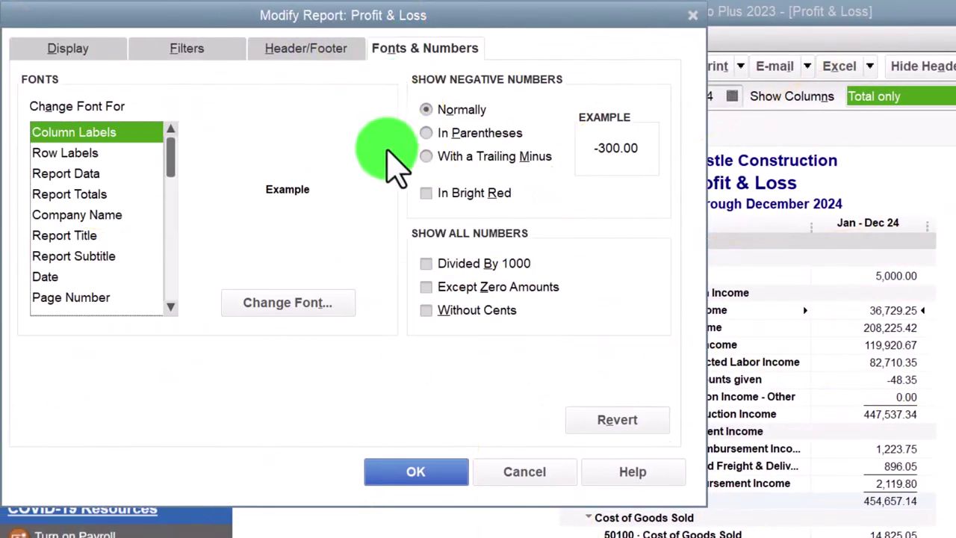
click(287, 302)
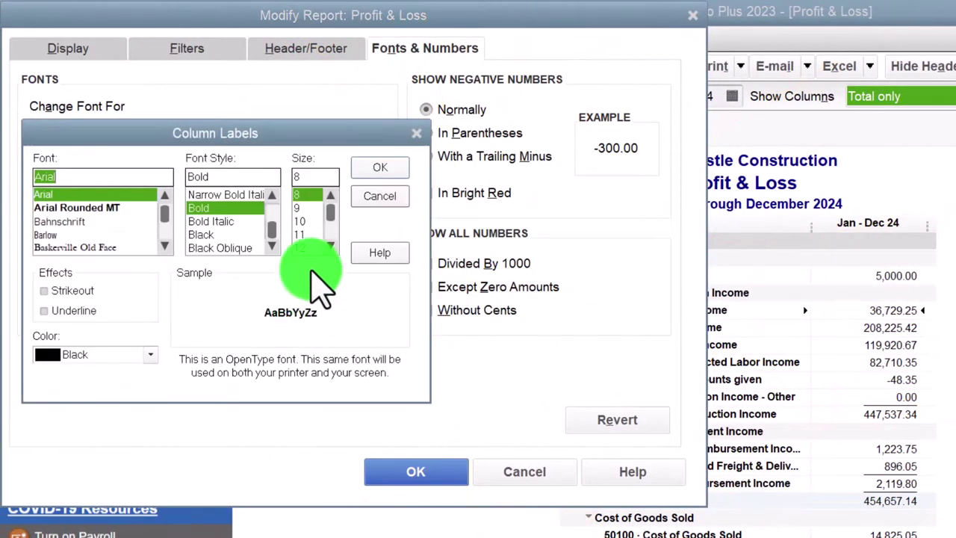
click(561, 215)
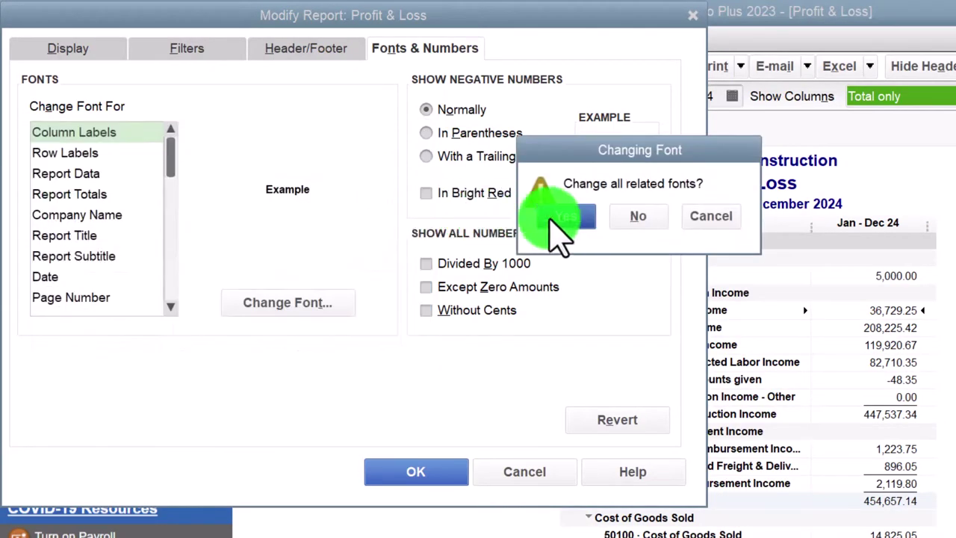
click(439, 472)
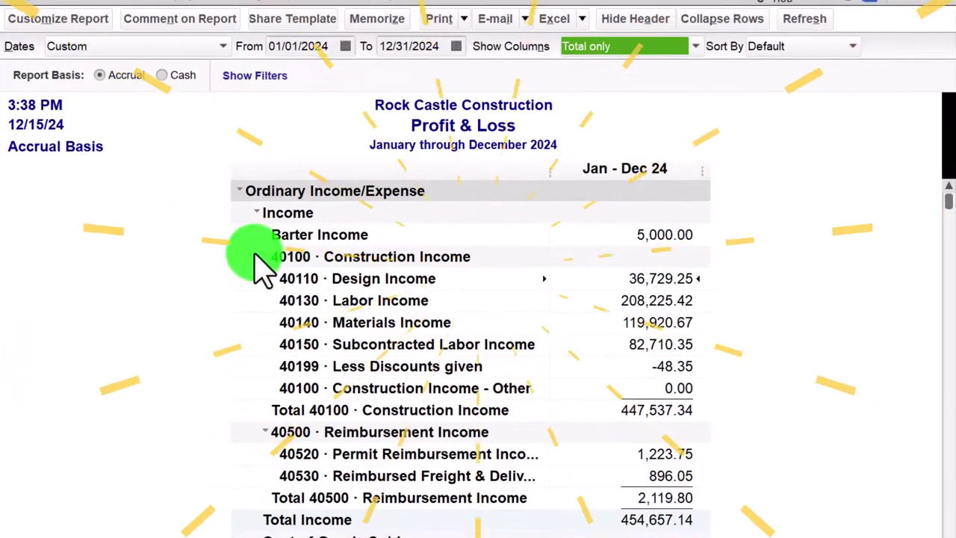
click(295, 9)
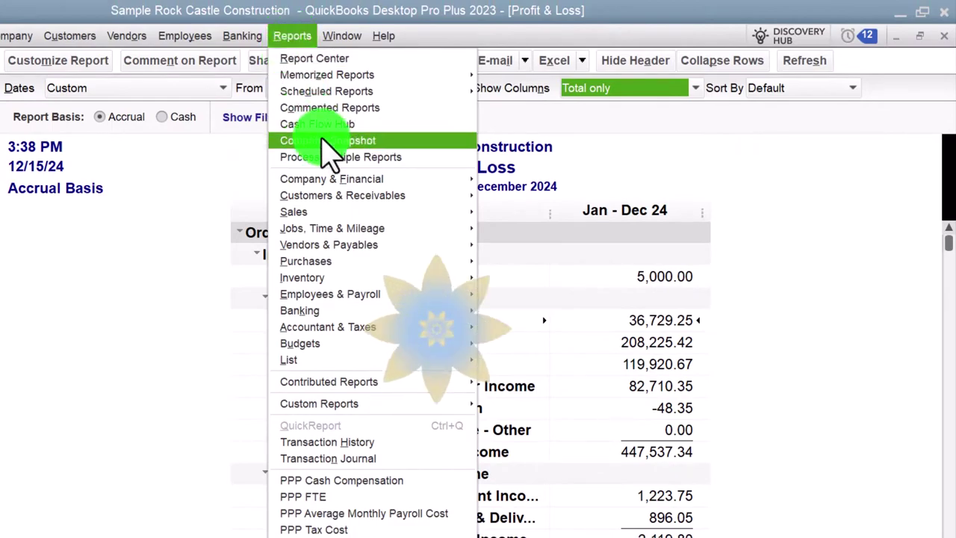
Open the Balance Sheet Standard and set its report fonts to 12-point Arial Bold
mouse_move(413, 179)
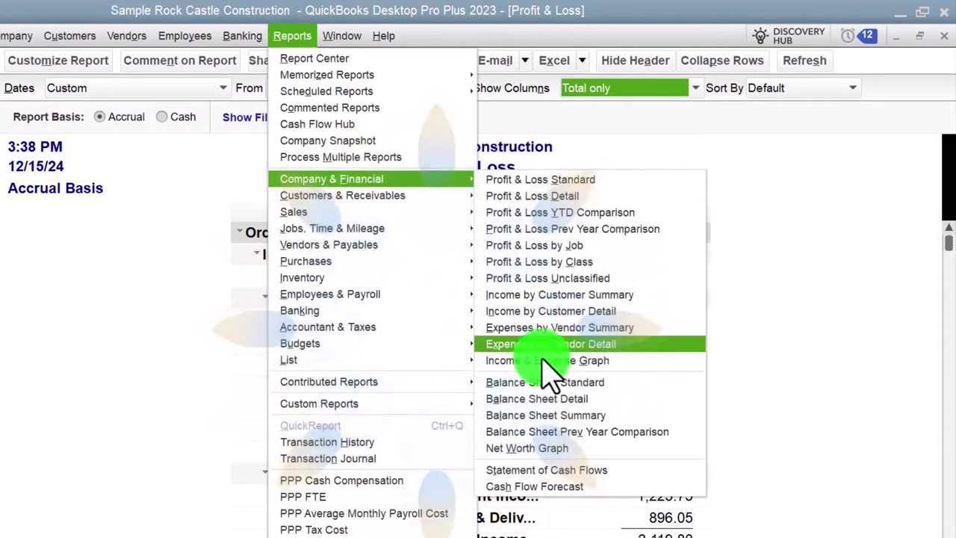
click(546, 382)
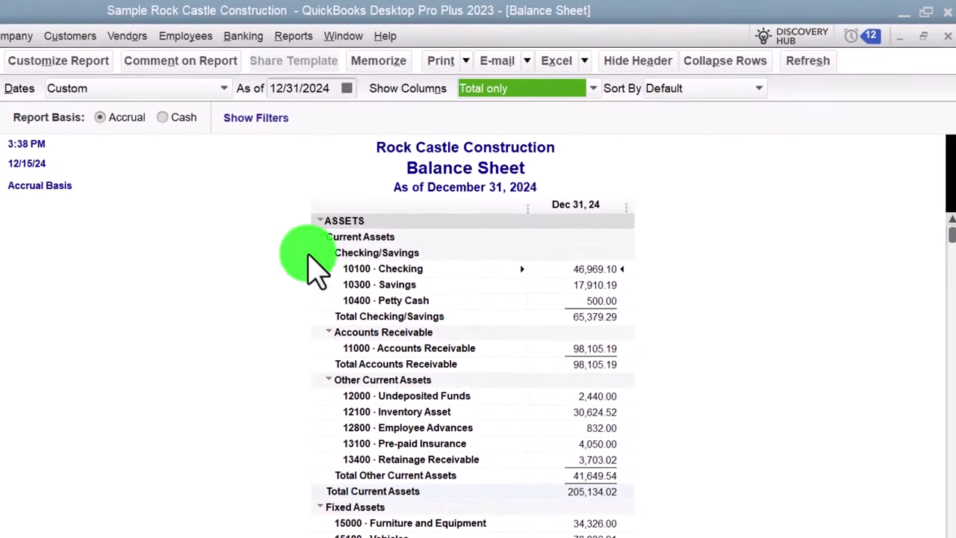
click(45, 90)
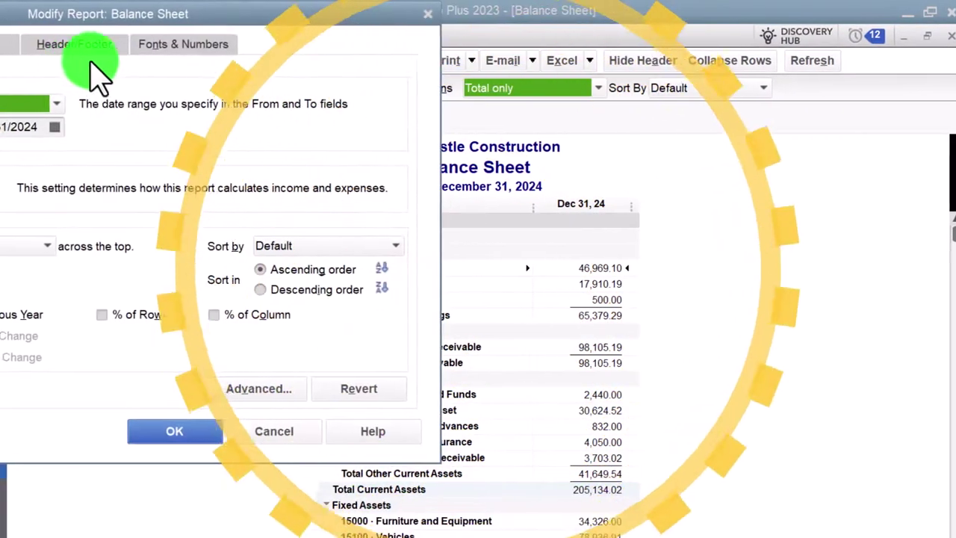
click(143, 46)
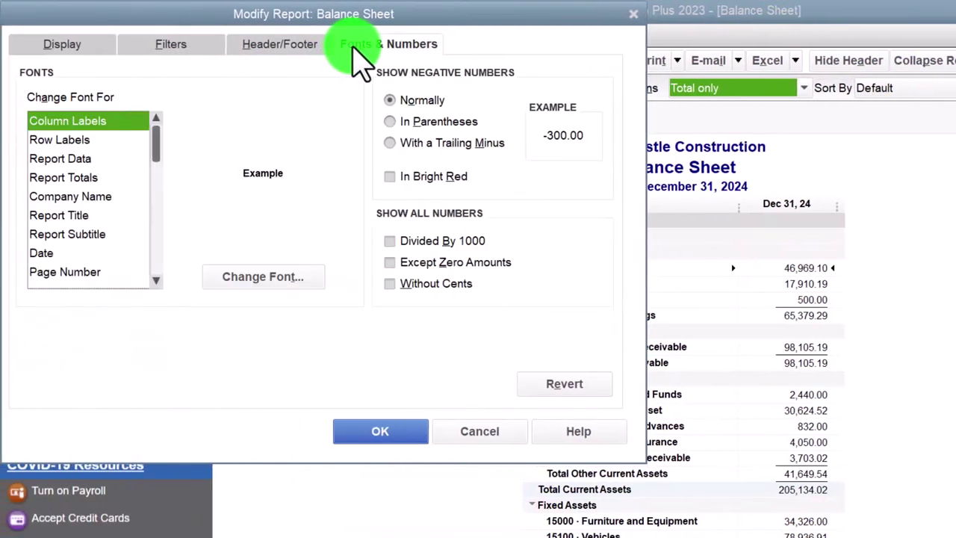
click(295, 276)
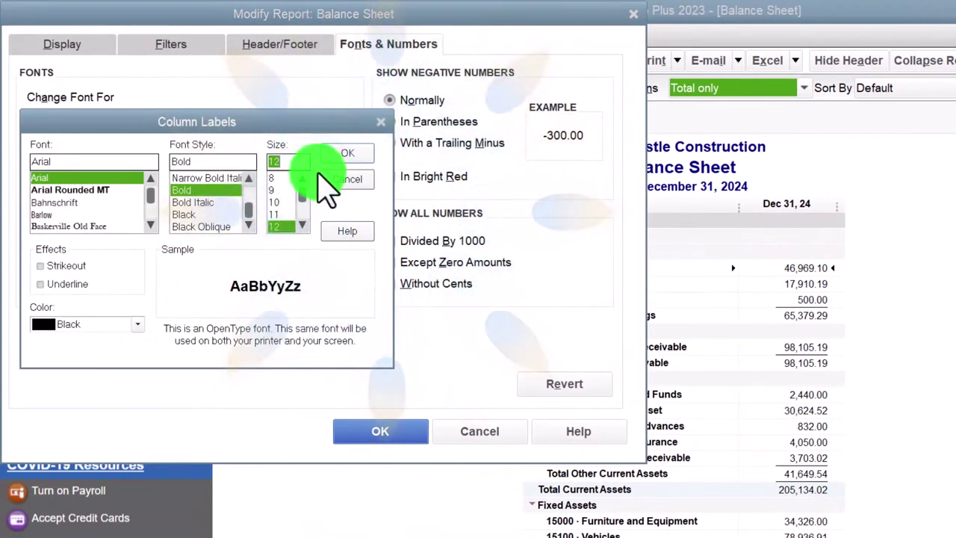
click(328, 157)
click(512, 197)
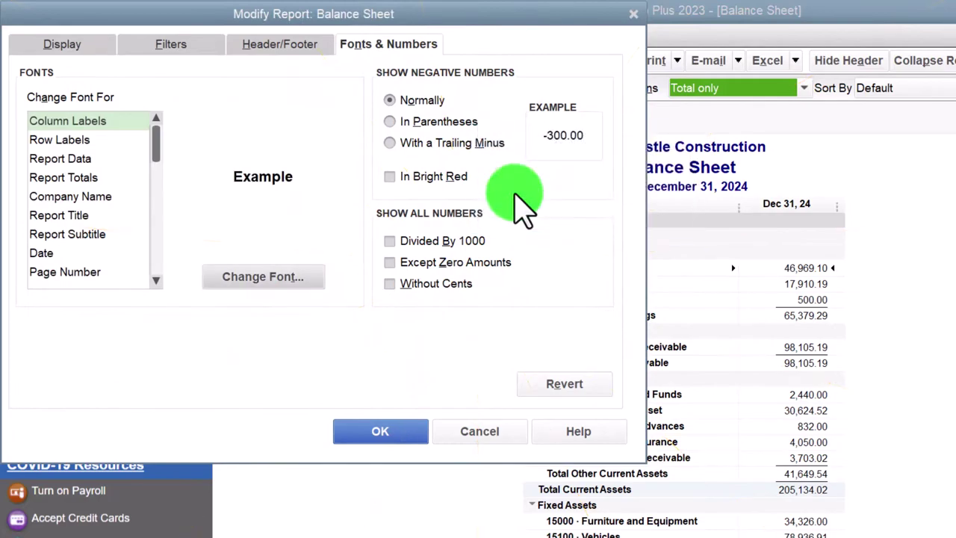
click(411, 422)
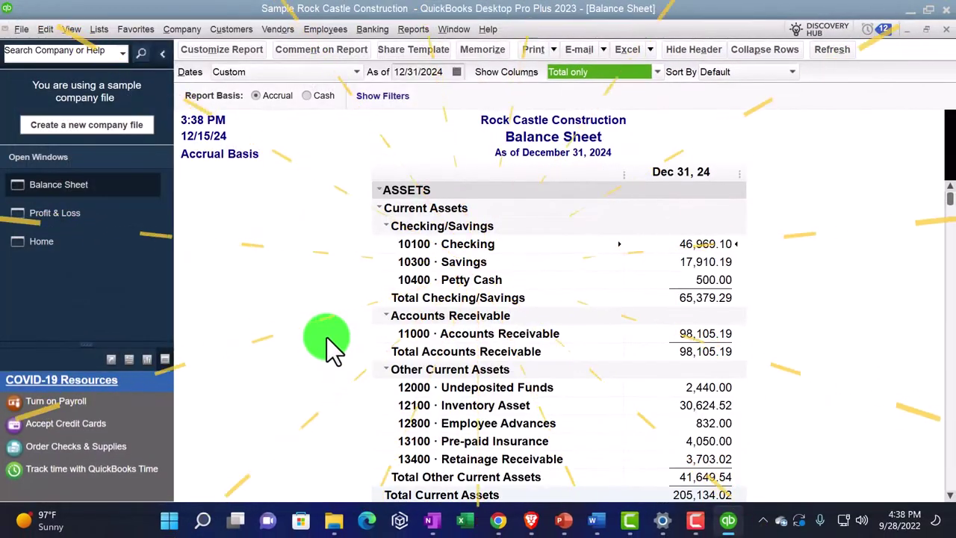
Switch back to the Home page from the Open Windows list
click(80, 247)
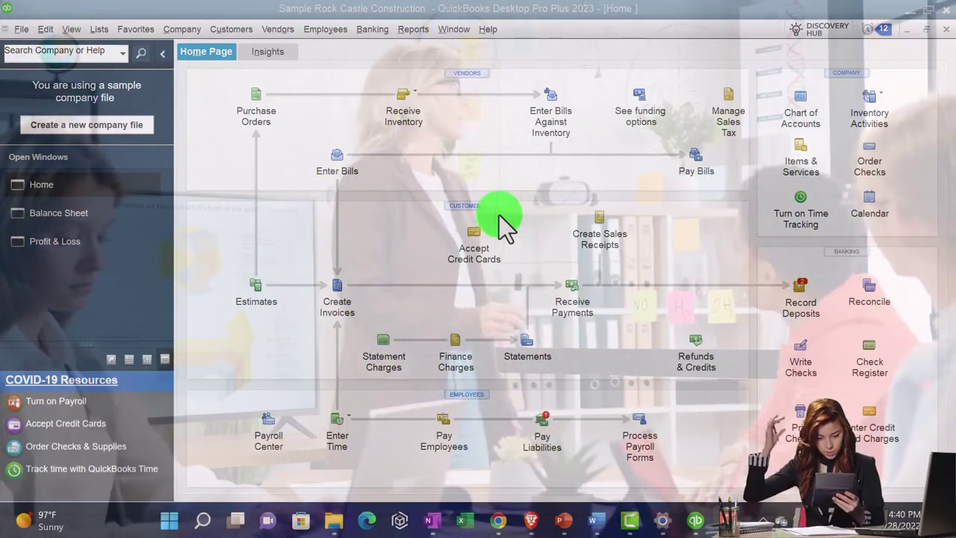
click(387, 299)
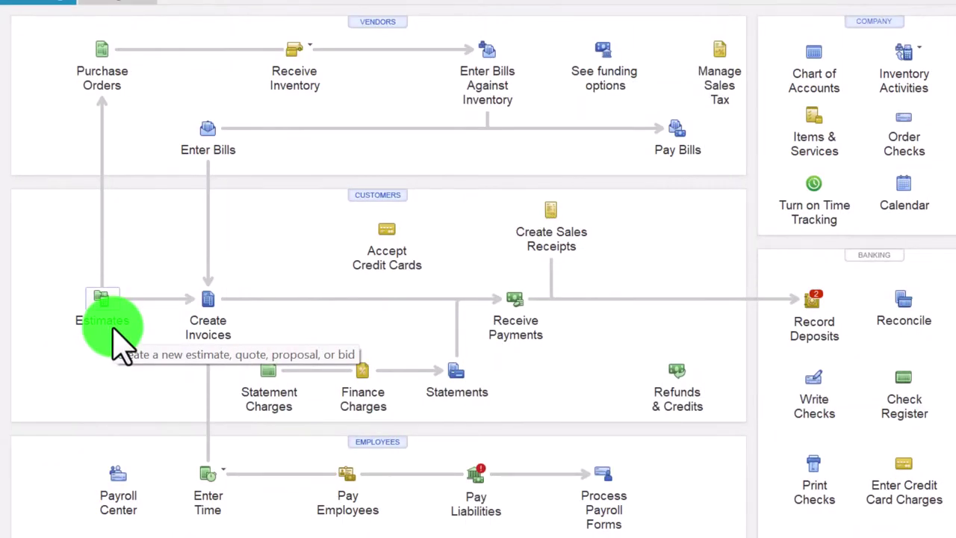
click(114, 332)
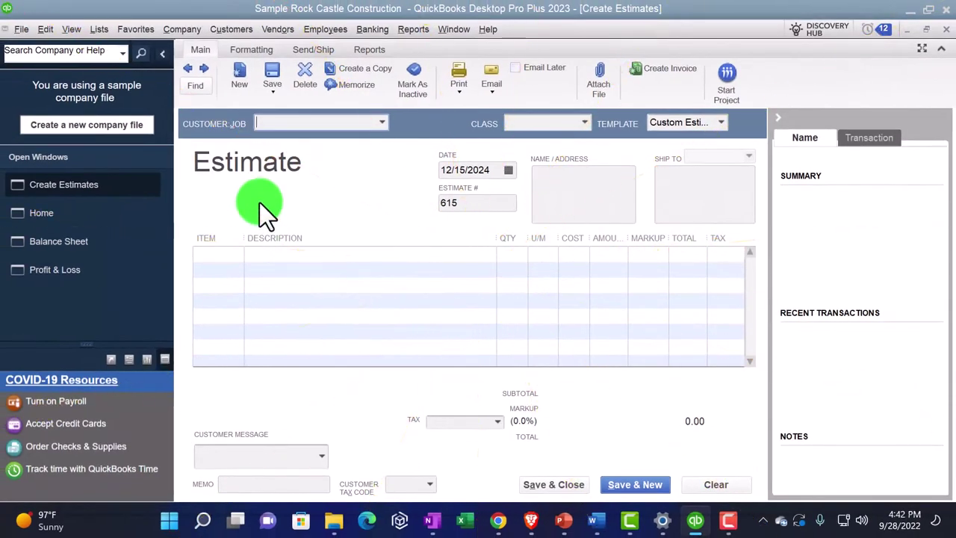
Load the previous estimate, 614, and collapse the customer history panel
click(191, 69)
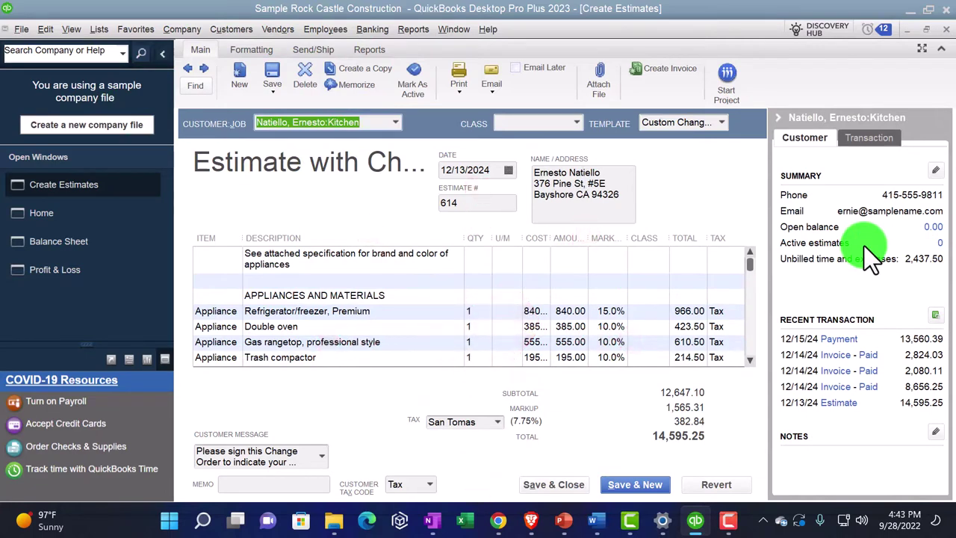
click(779, 118)
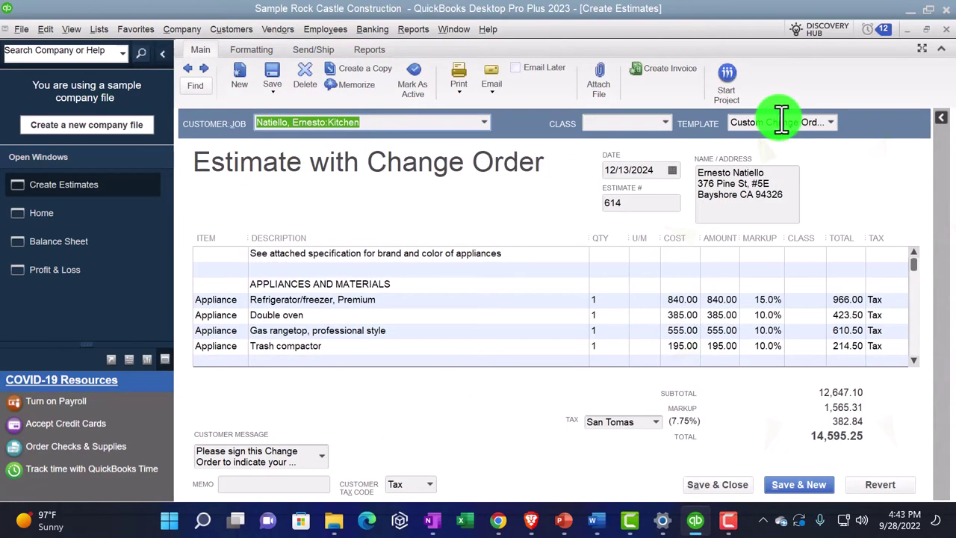
Shrink the Open Windows icon bar to a narrow strip beside estimate 614
click(159, 54)
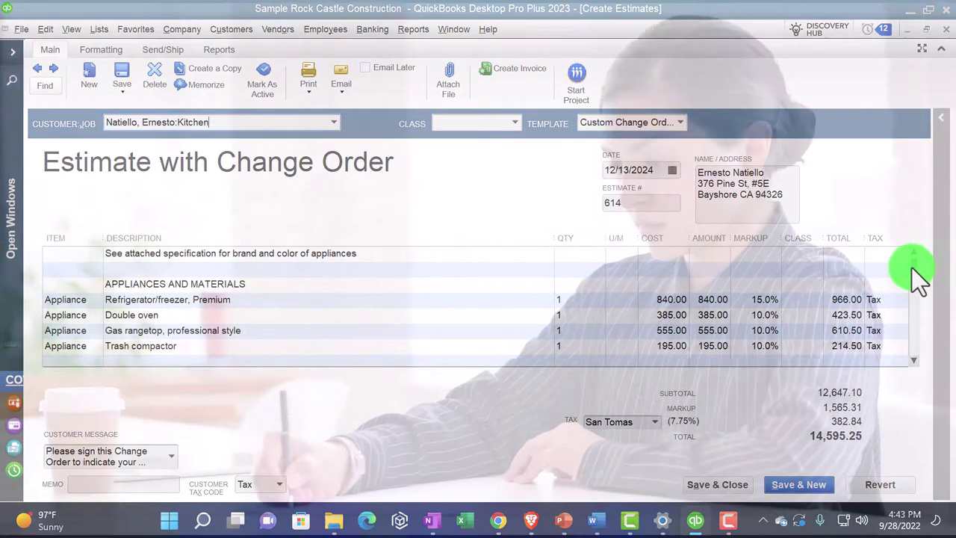
mouse_move(912, 269)
mouse_down()
mouse_move(912, 353)
mouse_move(913, 274)
mouse_up()
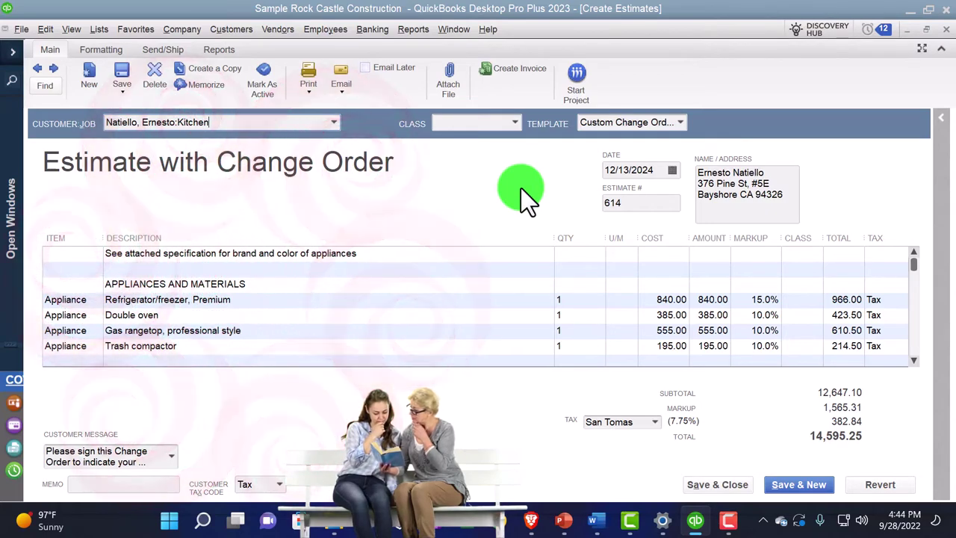
click(333, 121)
scroll(258, 182, up, 10)
scroll(261, 181, up, 15)
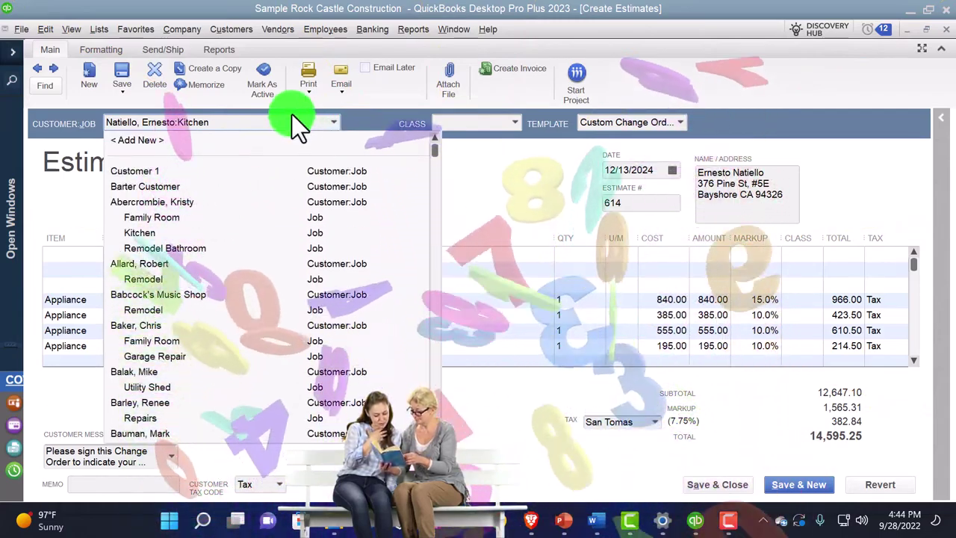
click(292, 122)
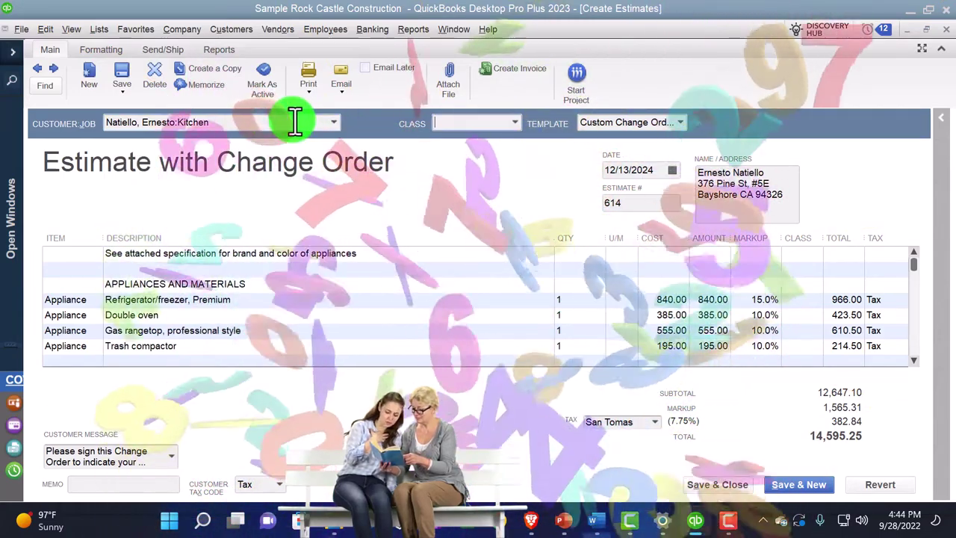
key(Tab)
key(Tab)
key(Tab)
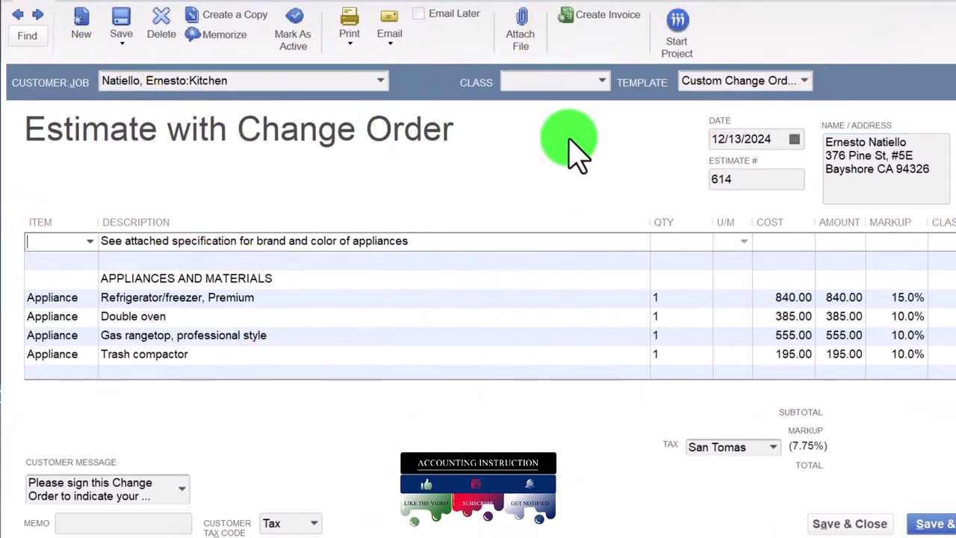
click(833, 157)
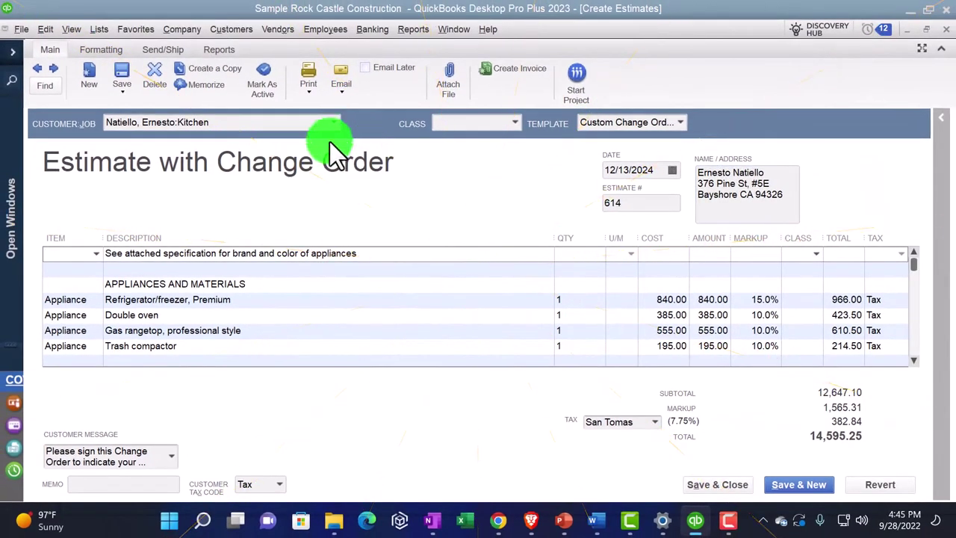
click(96, 301)
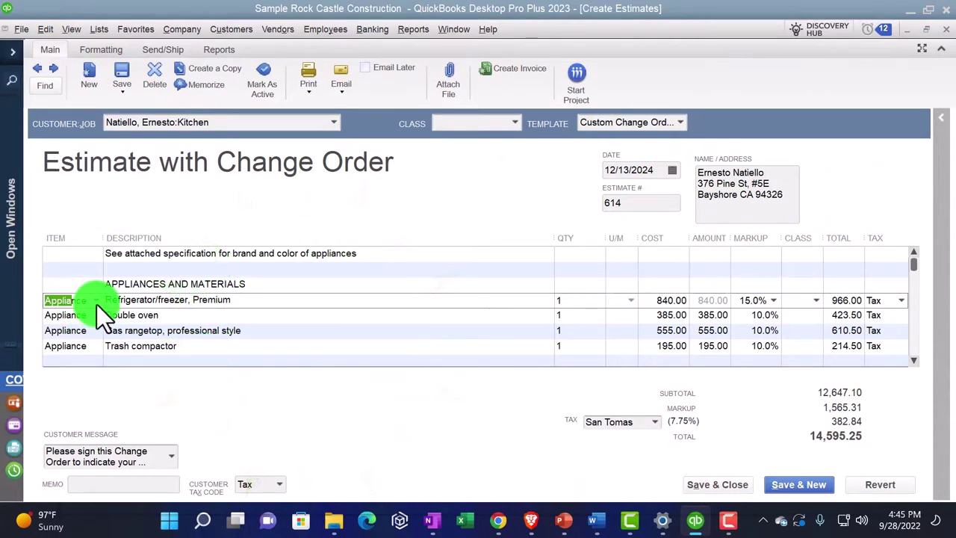
click(96, 304)
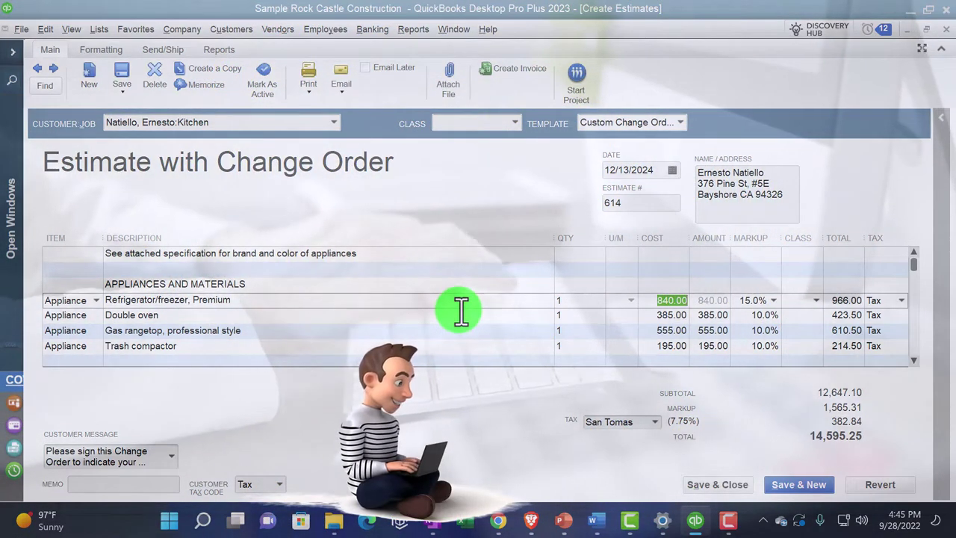
key(Tab)
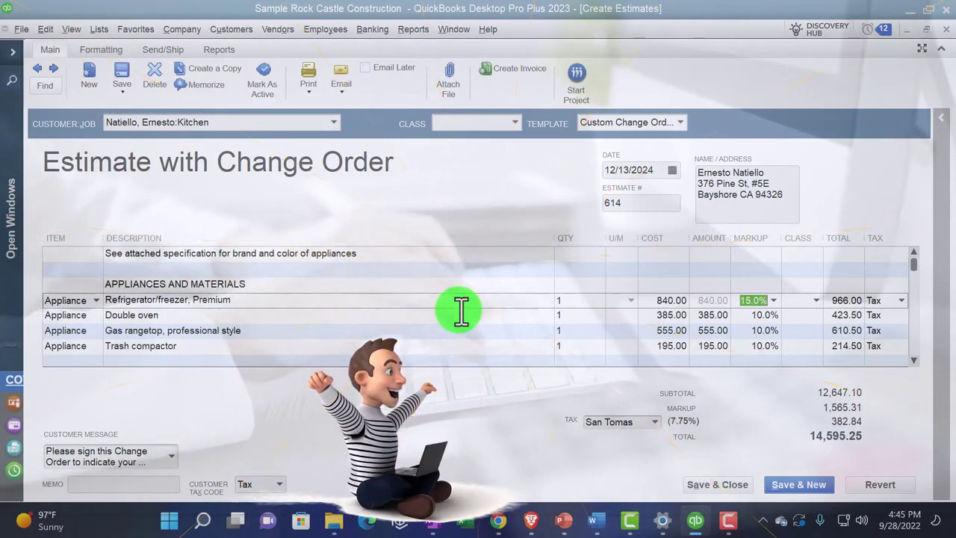
key(Tab)
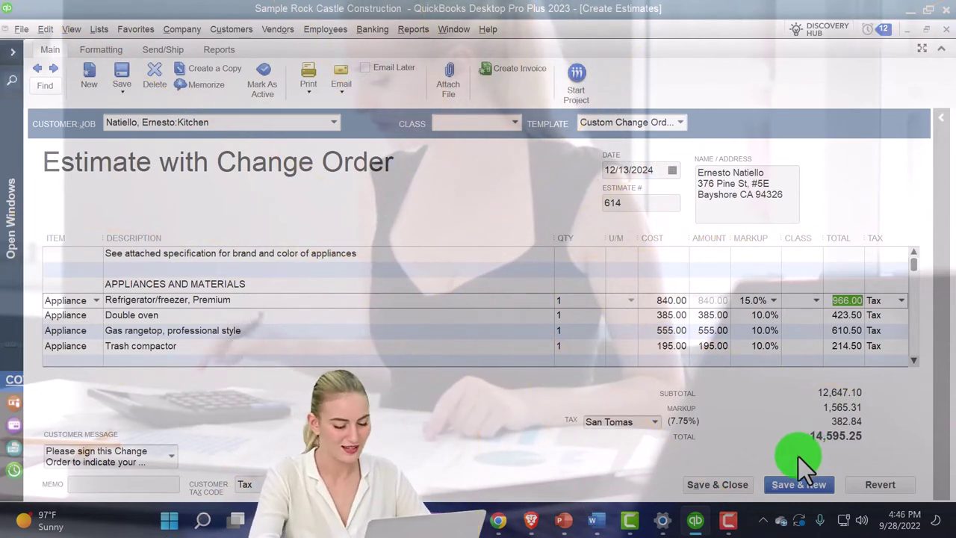
Close the Create Estimates window showing estimate 614
click(945, 30)
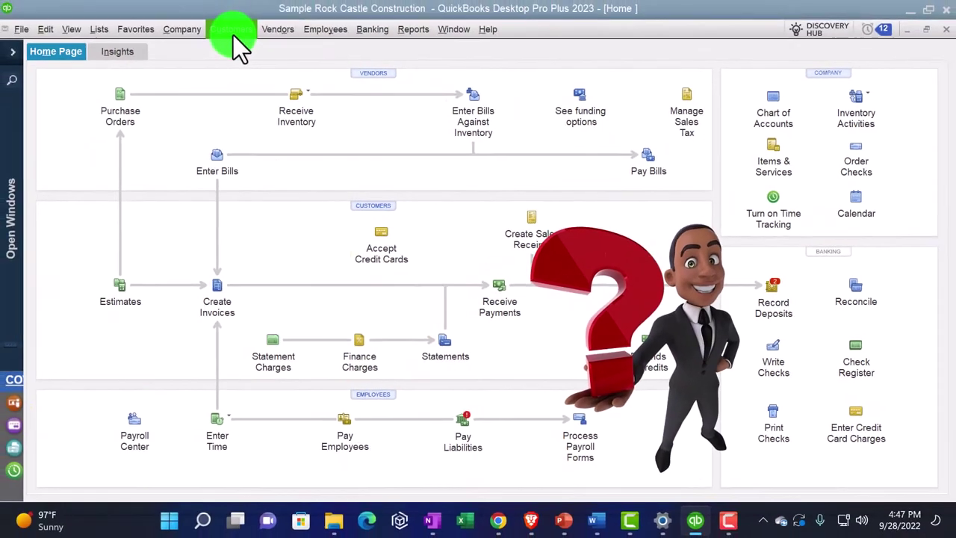
Open the Customer Center's Customers & Jobs list and select the customer who holds estimate 614
click(233, 33)
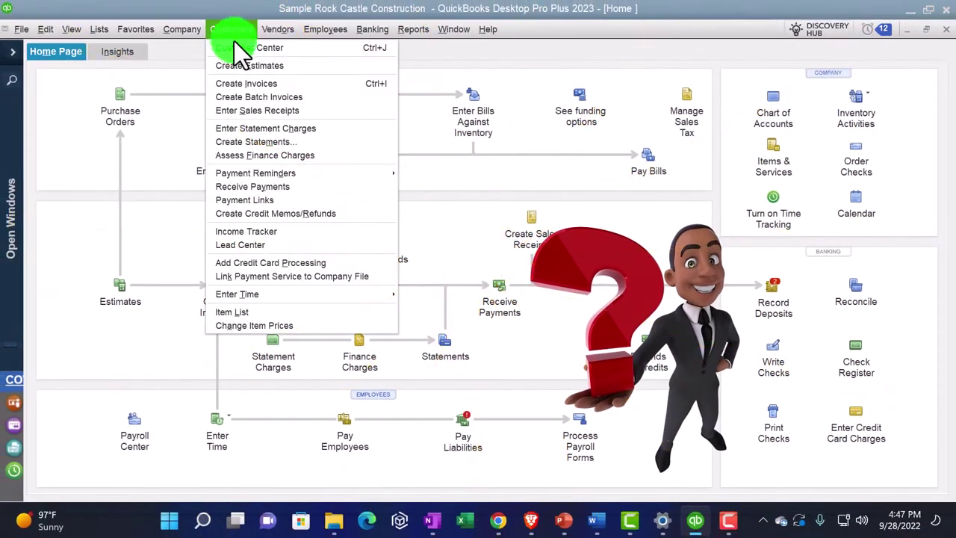
click(282, 47)
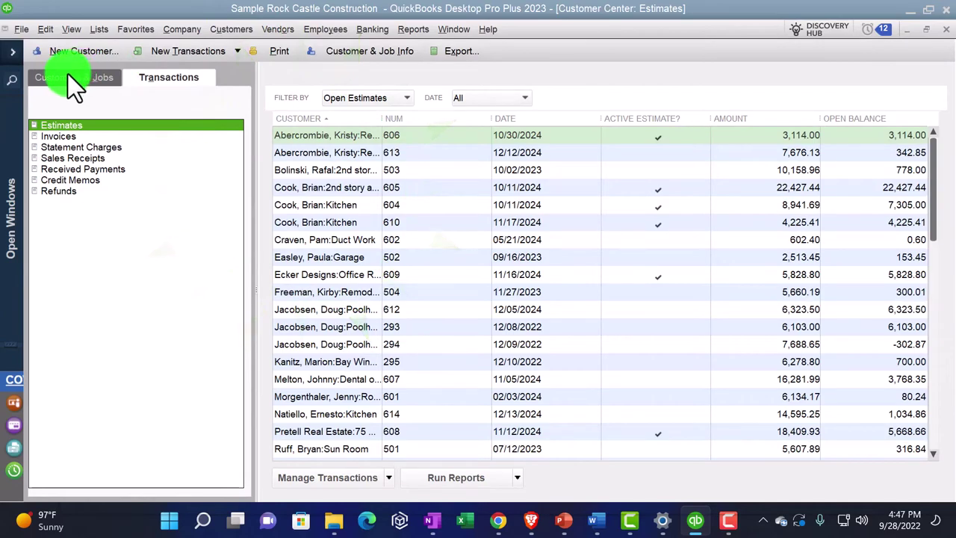
click(54, 76)
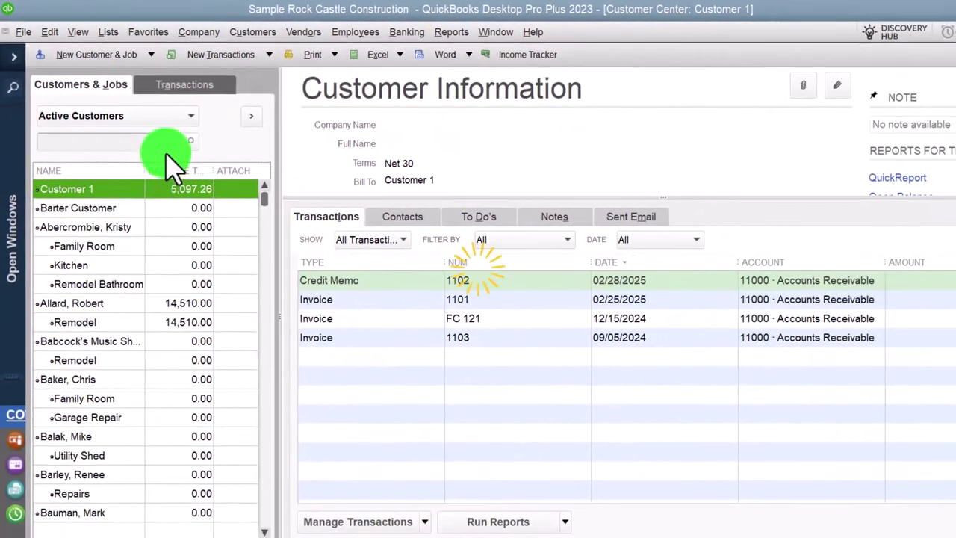
scroll(173, 236, down, 4)
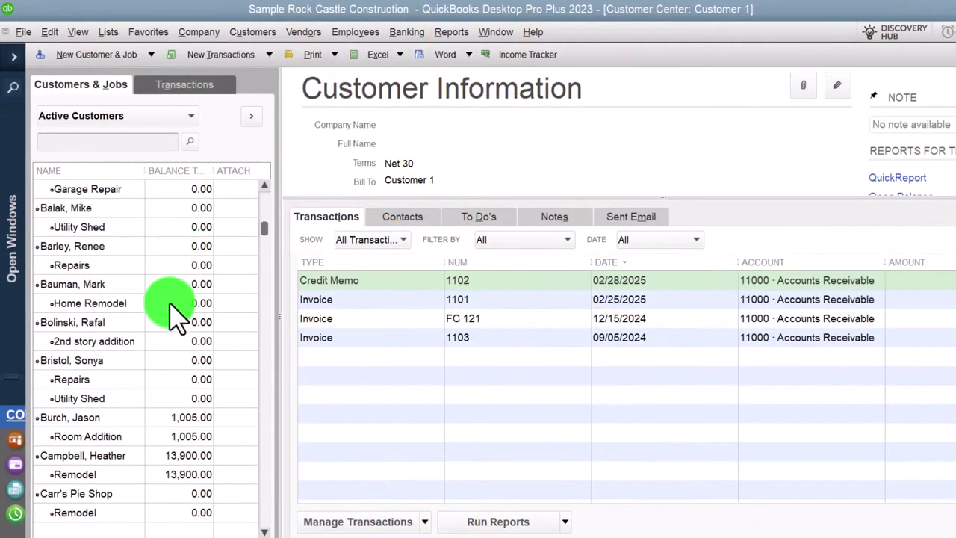
scroll(172, 307, down, 12)
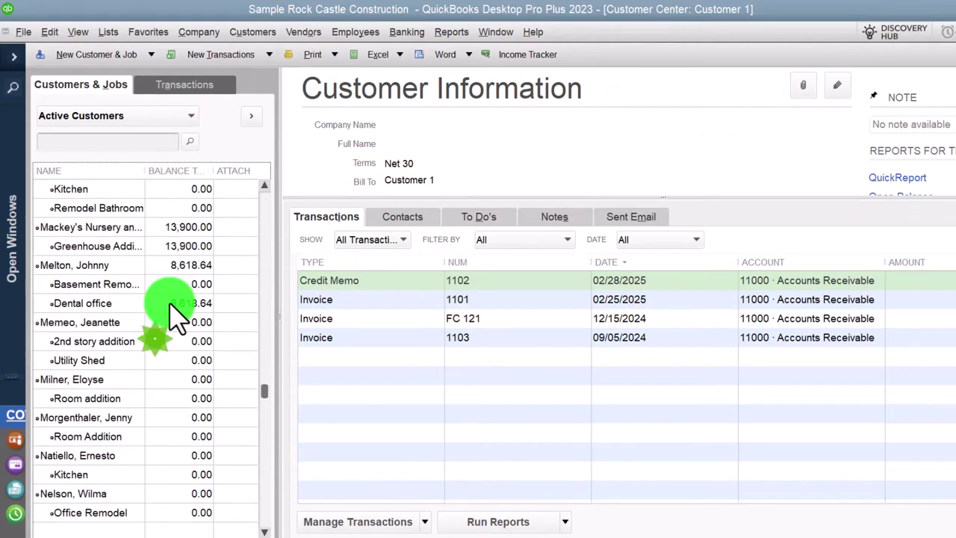
scroll(178, 317, down, 1)
click(82, 398)
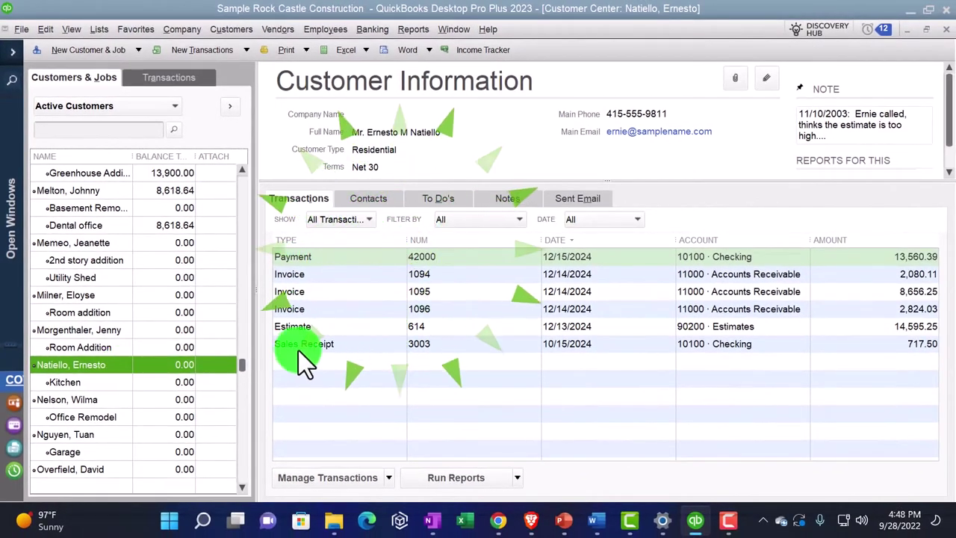
Open estimate 614 (12/13/2024, 14,595.25) from the customer's transaction list
click(315, 328)
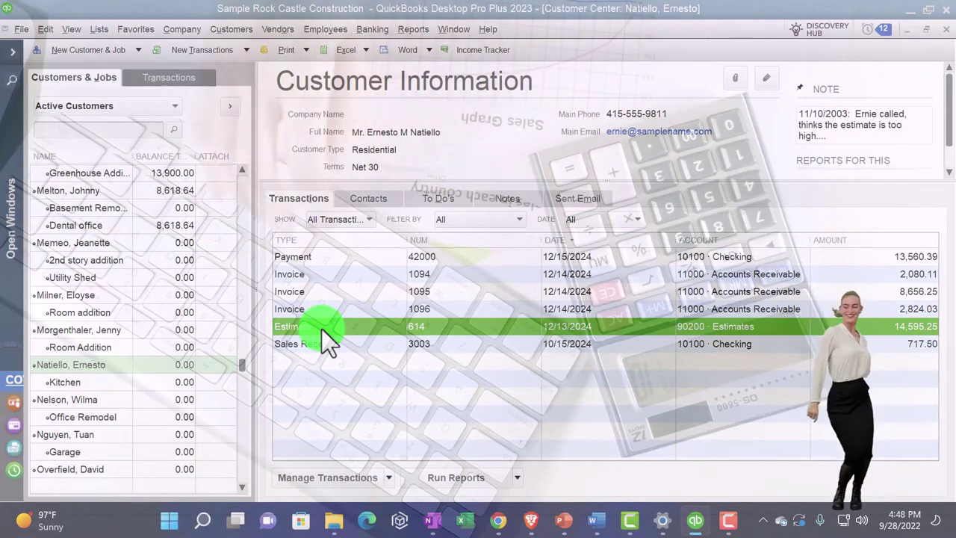
double_click(321, 328)
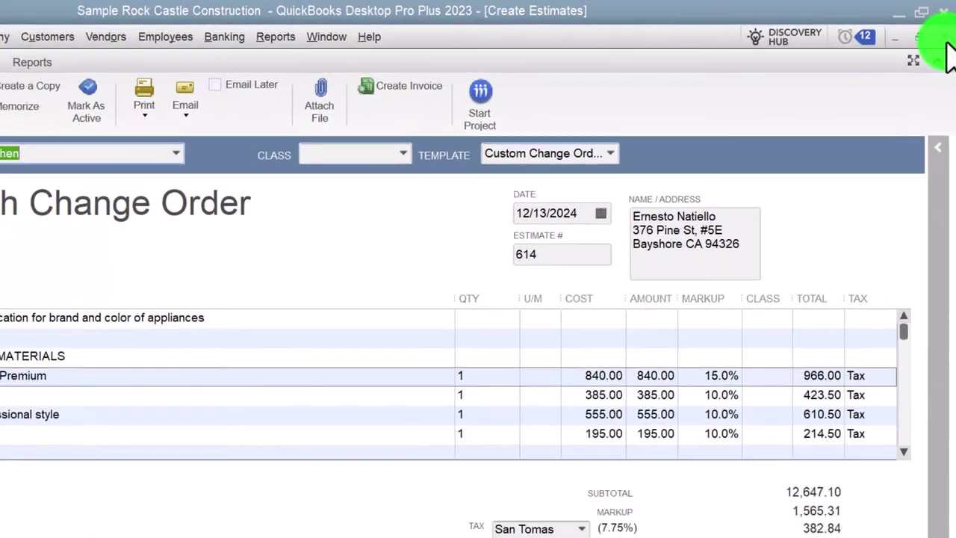
Close estimate 614 and set the Customer Center estimates filter to Open Estimates only
click(939, 43)
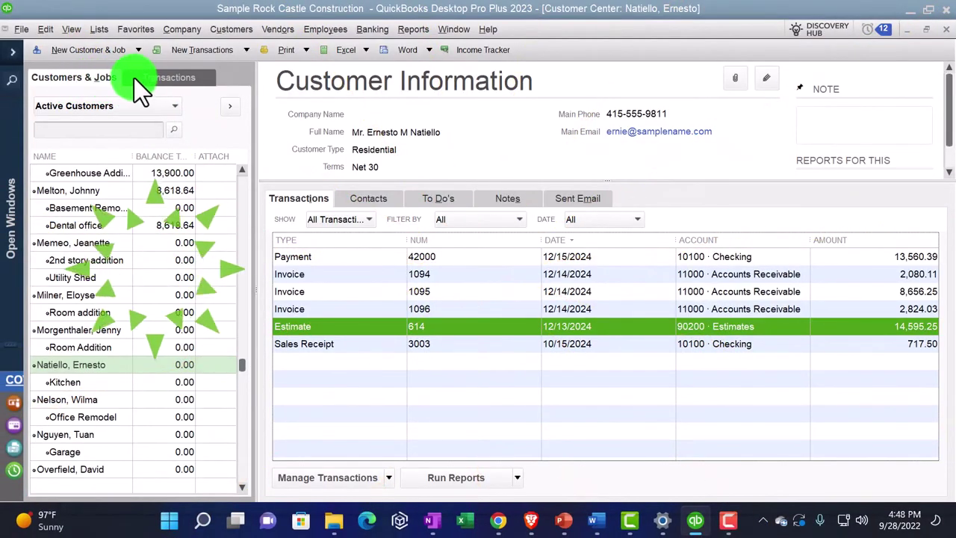
click(140, 77)
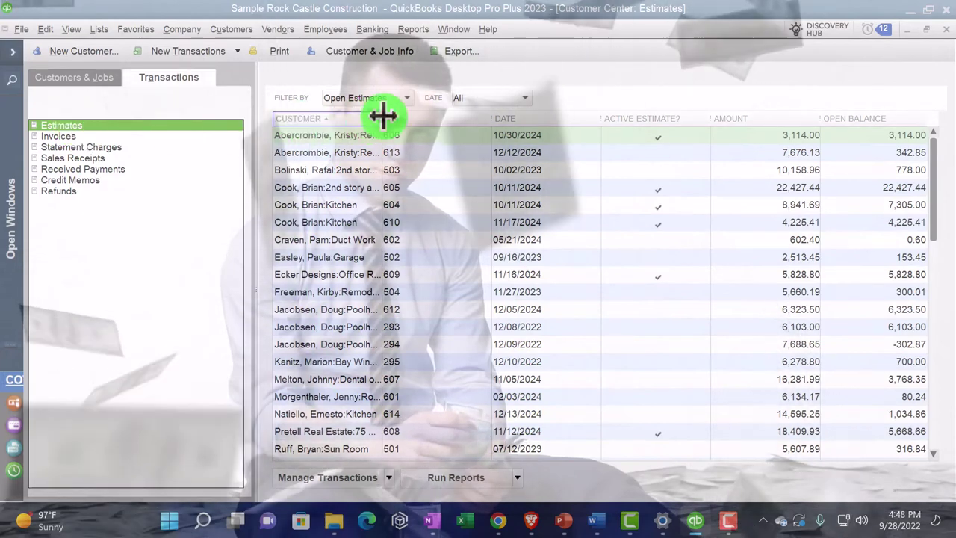
click(407, 99)
click(385, 113)
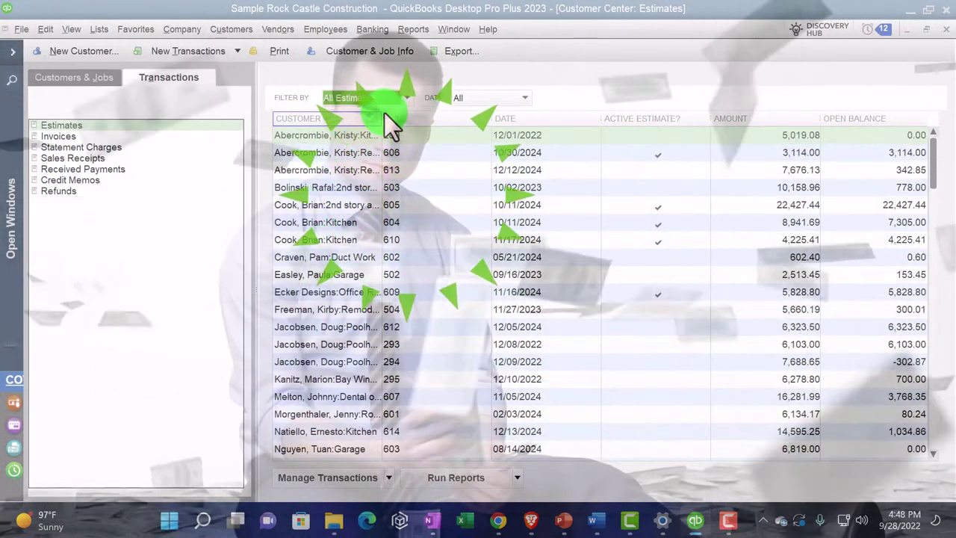
click(407, 99)
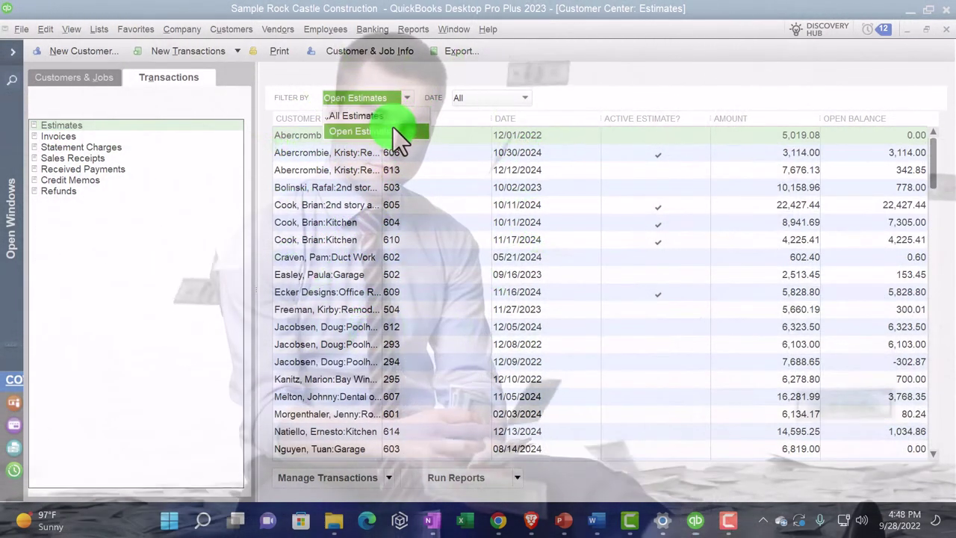
click(392, 128)
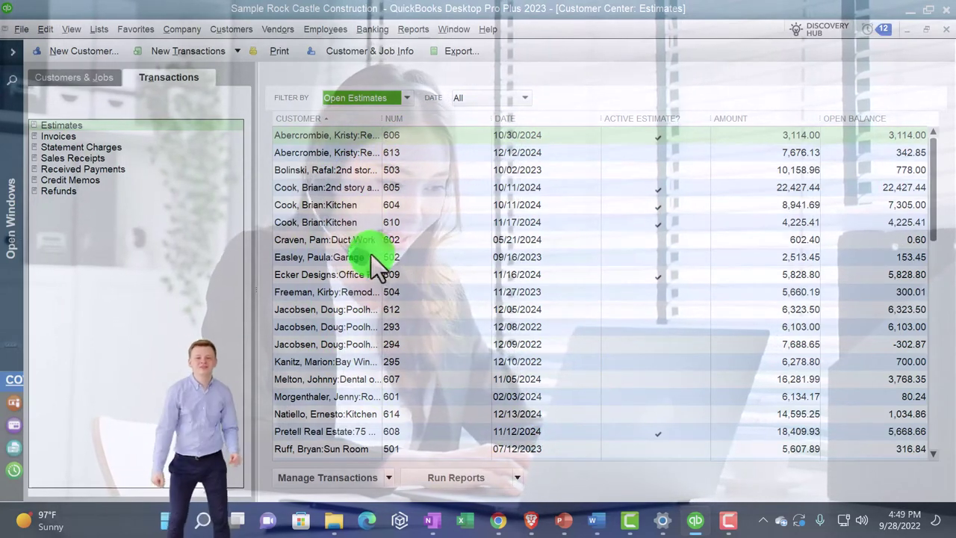
Open the 4,225.41 Kitchen estimate 610 and review its Save, Print and Email options
double_click(329, 225)
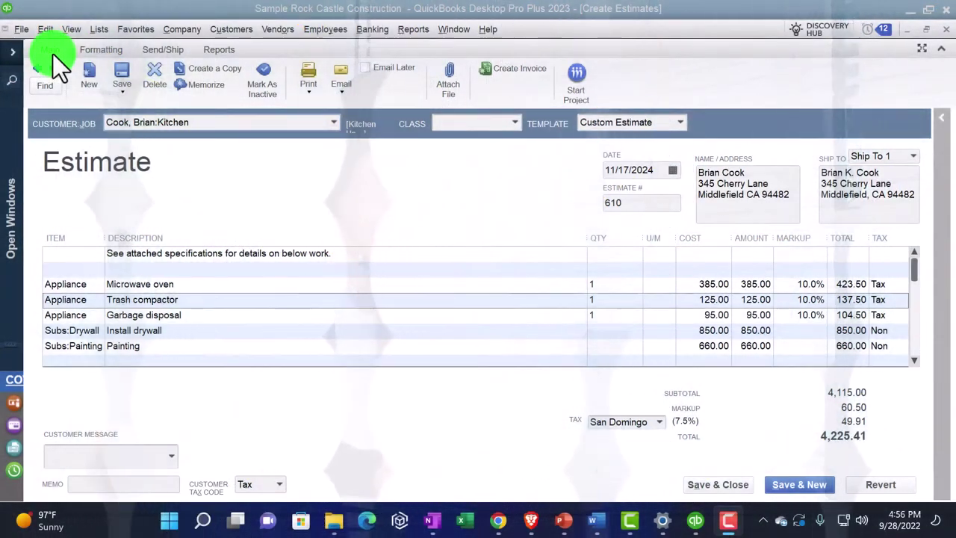
click(123, 89)
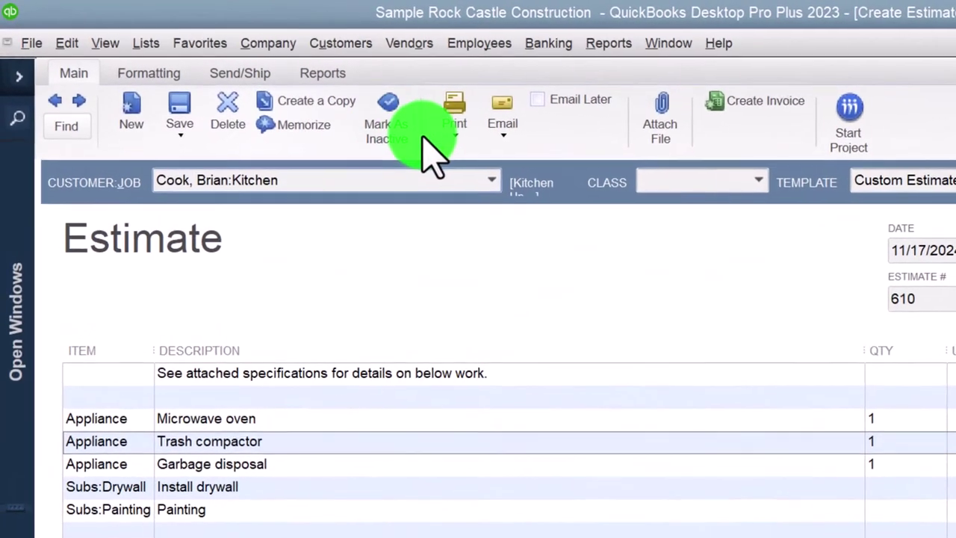
click(360, 109)
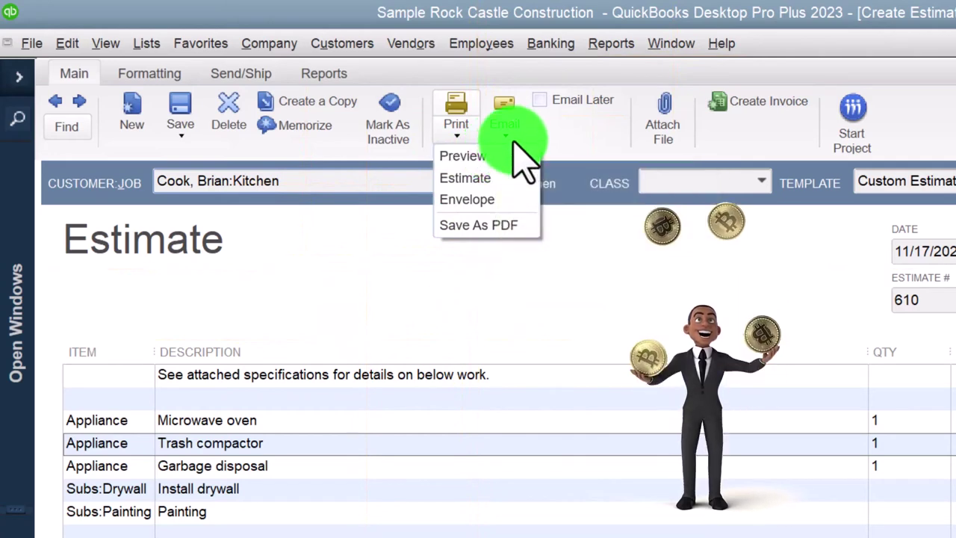
mouse_move(523, 146)
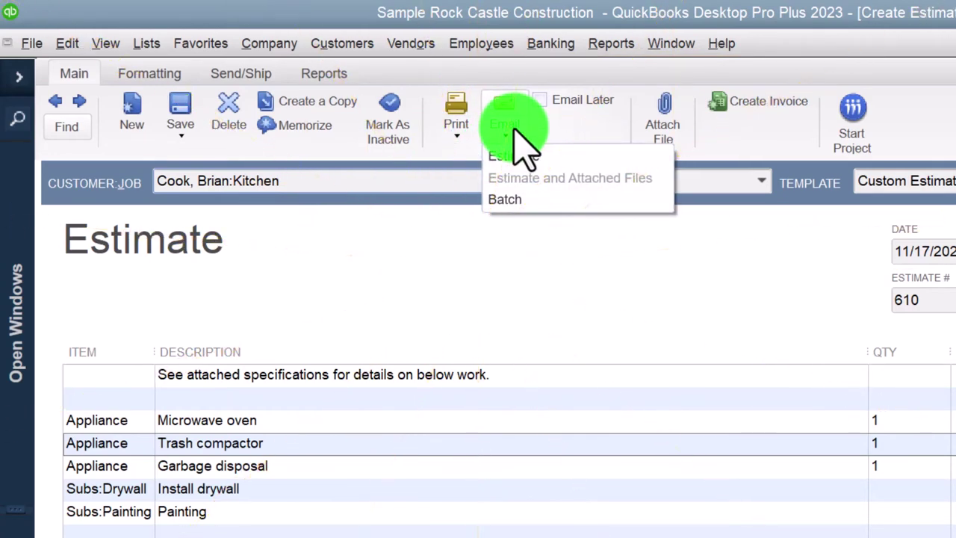
click(561, 124)
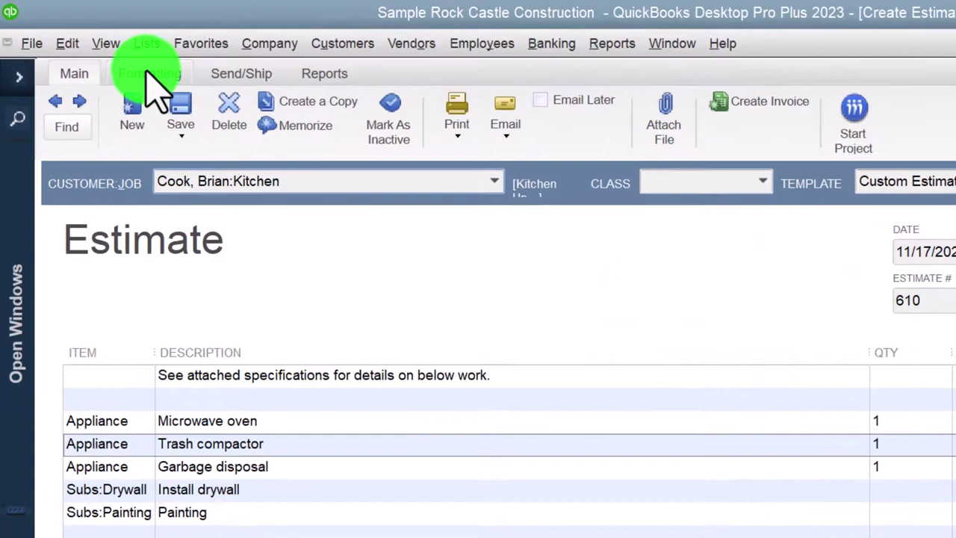
click(120, 59)
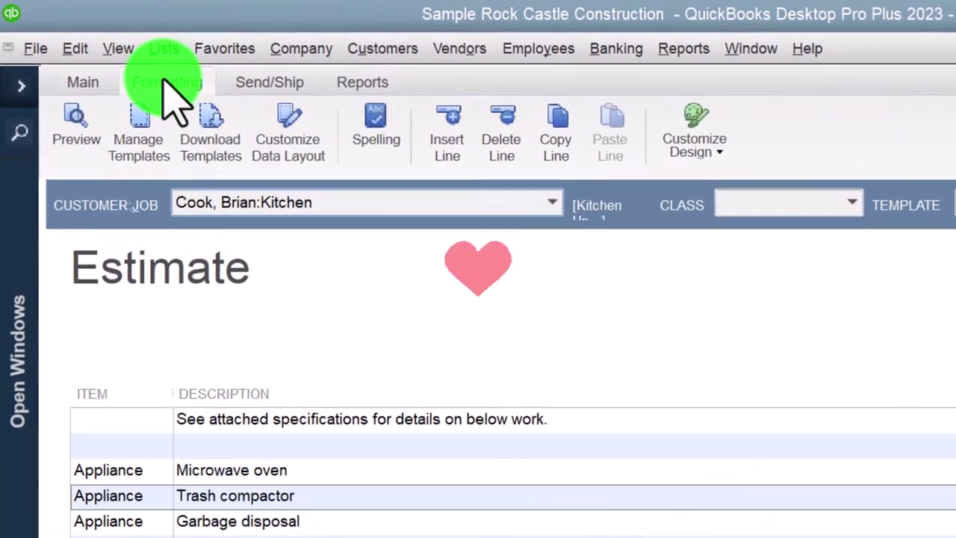
click(73, 128)
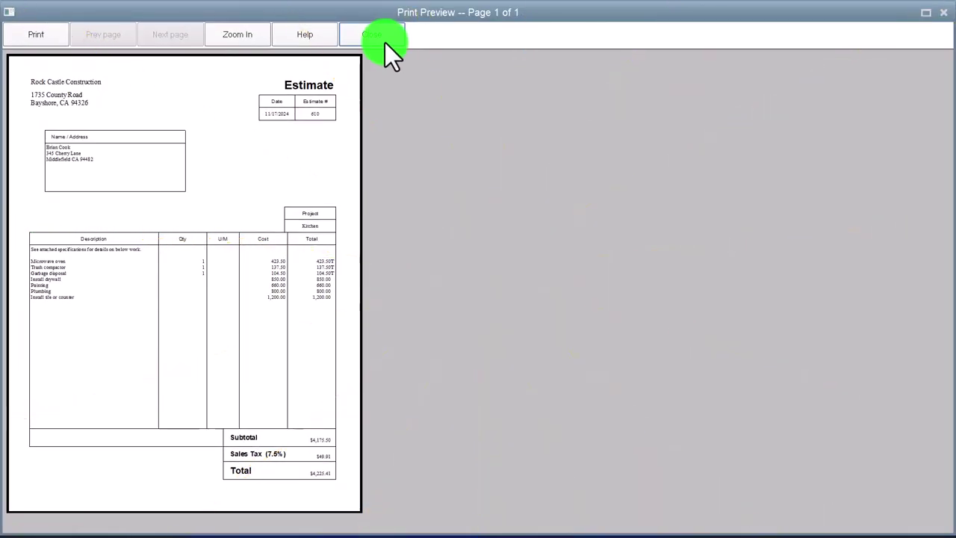
click(384, 43)
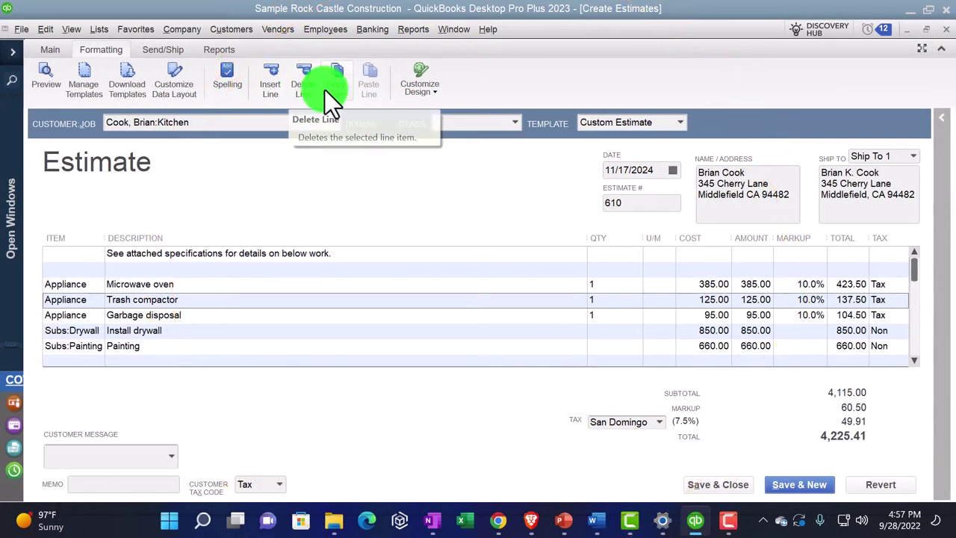
click(170, 49)
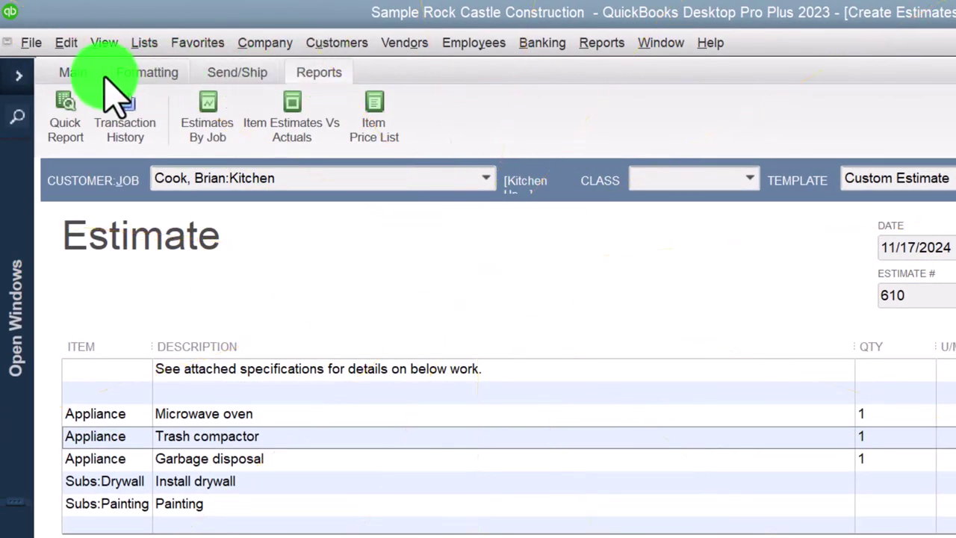
click(72, 75)
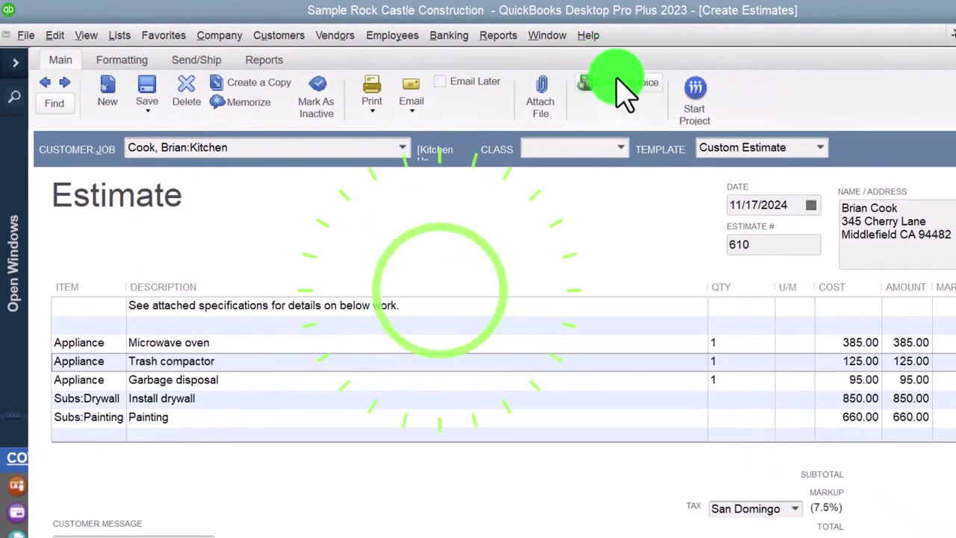
Create invoice 1104 from the entire estimate (100%), balance due 4,225.41
click(624, 93)
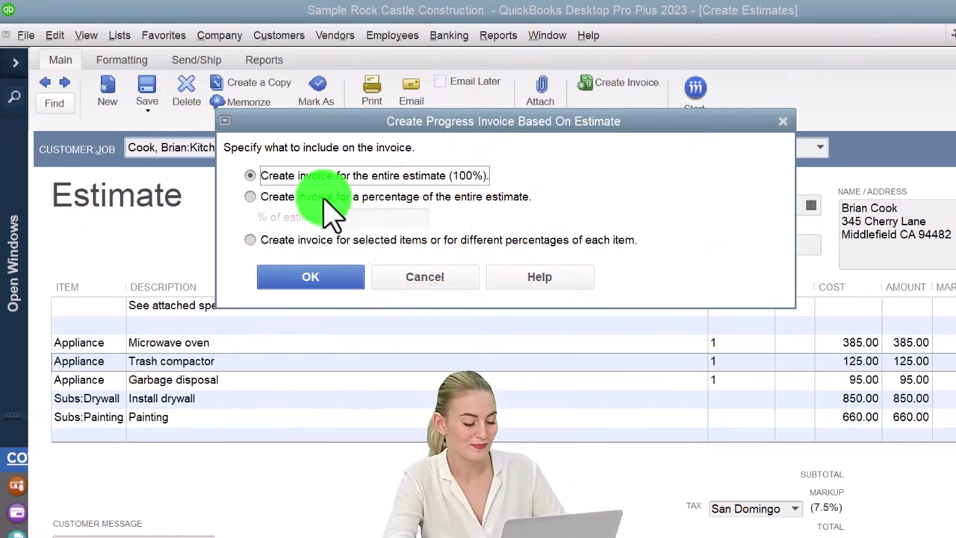
click(336, 282)
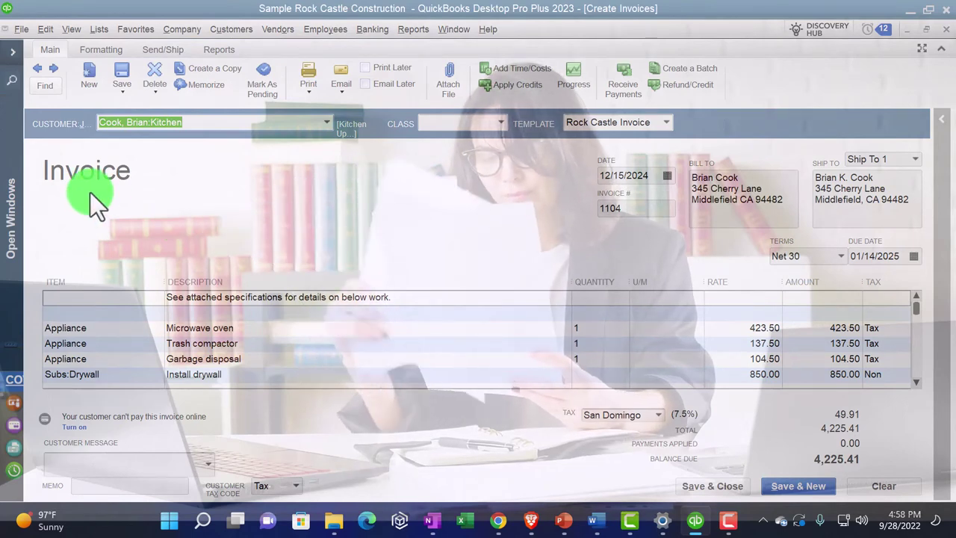
Step through invoice 1104's Class, Date, Invoice # and Ship To fields, then review line items to Install drywall
key(Tab)
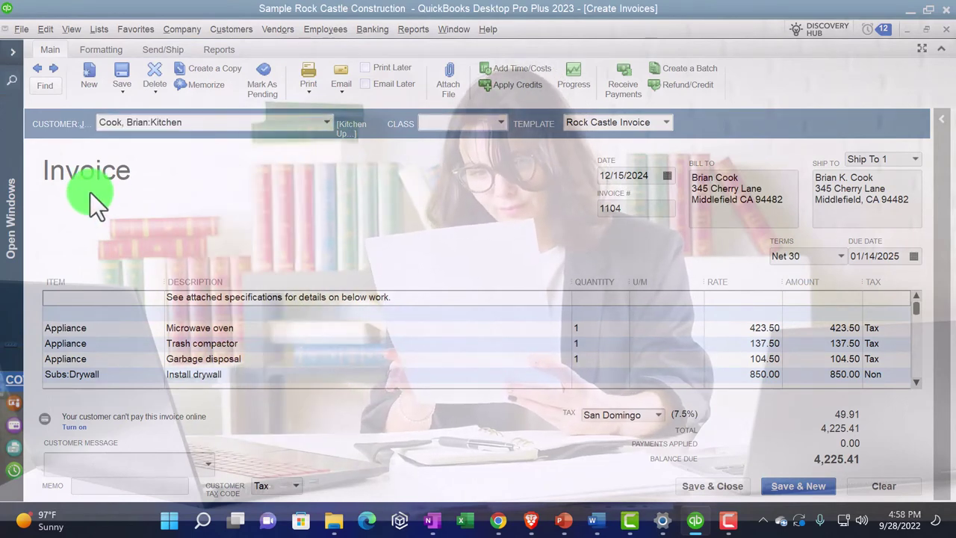
key(Tab)
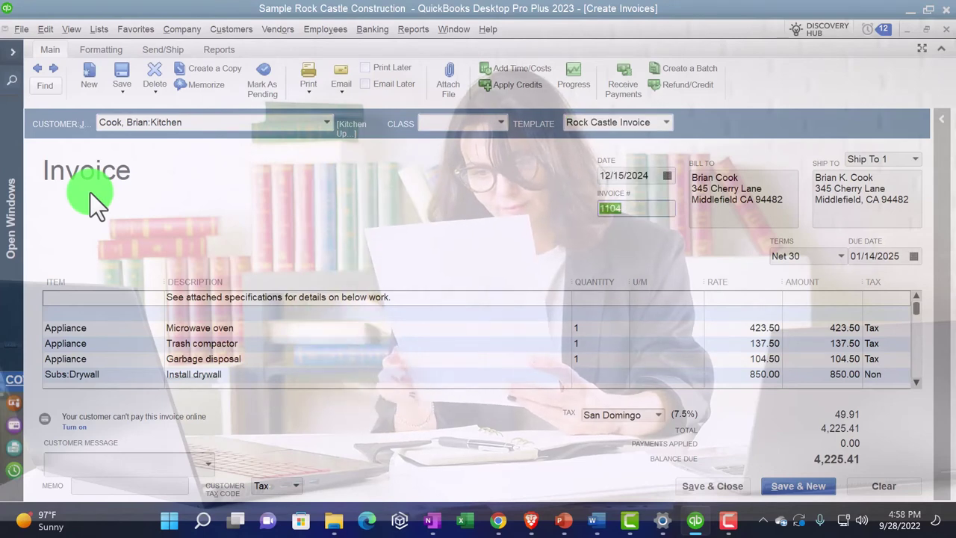
key(Tab)
key(Tab)
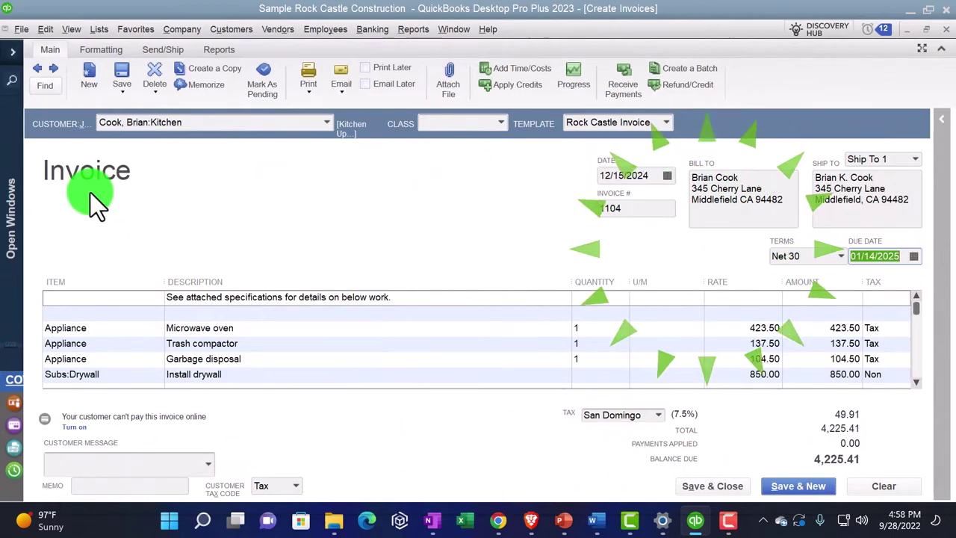
key(Tab)
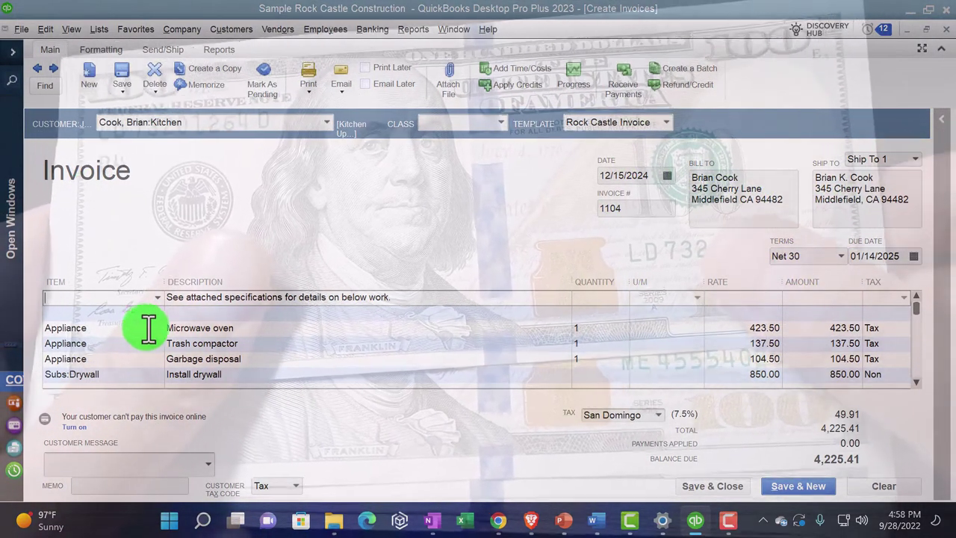
scroll(717, 358, down, 2)
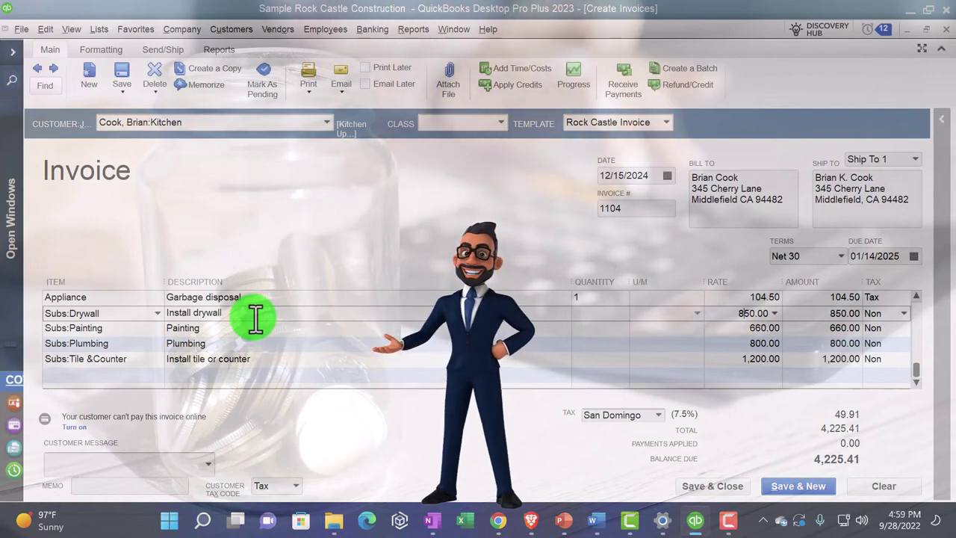
click(255, 318)
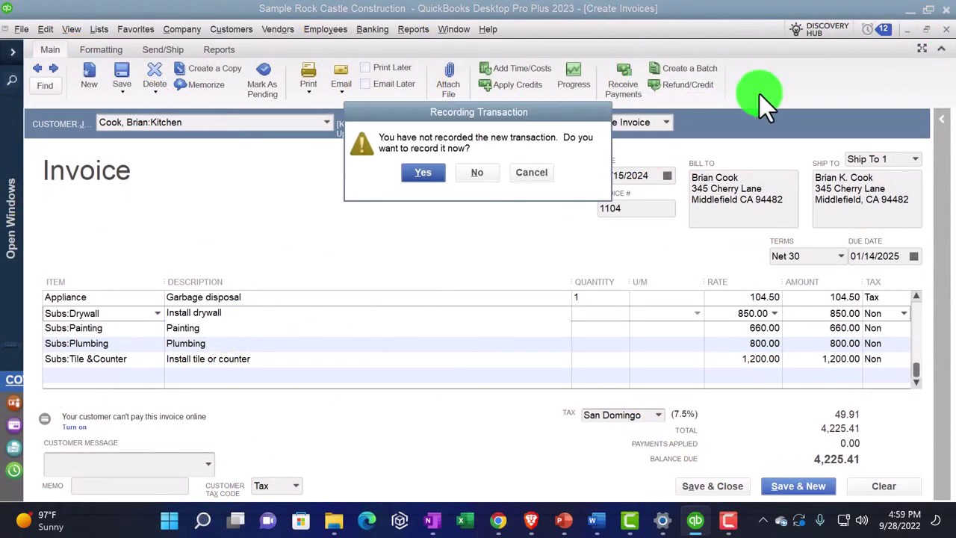
Answer No to recording invoice 1104, then pick Home from the Open Windows list
click(478, 173)
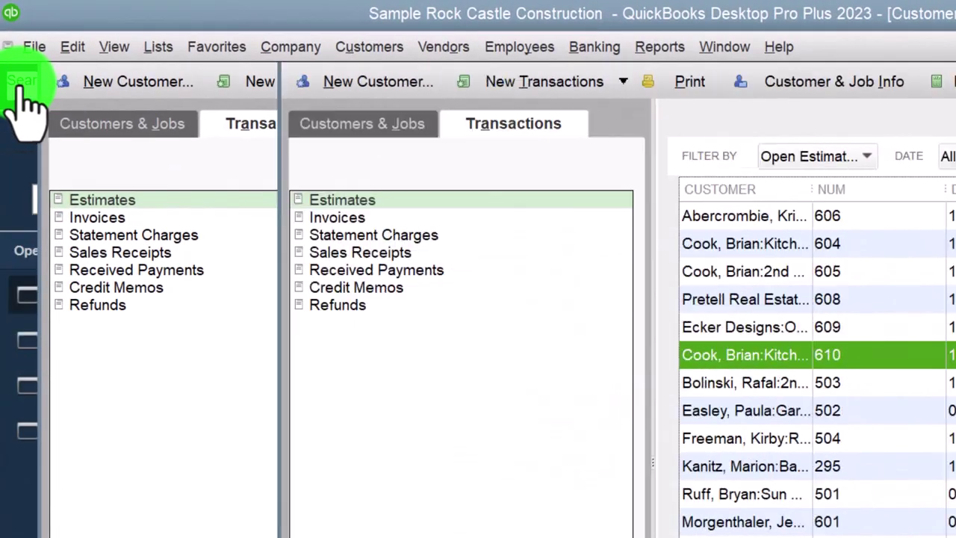
click(22, 86)
click(53, 340)
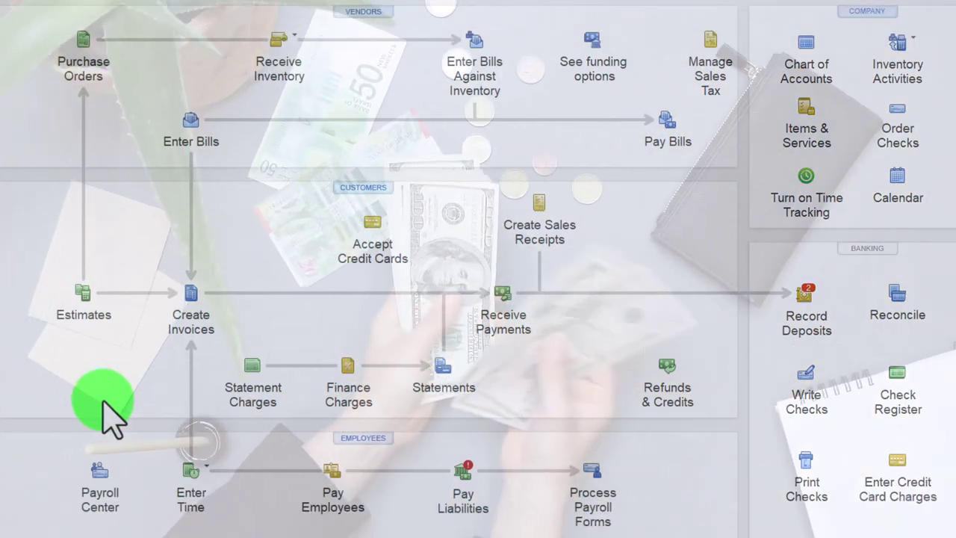
click(189, 333)
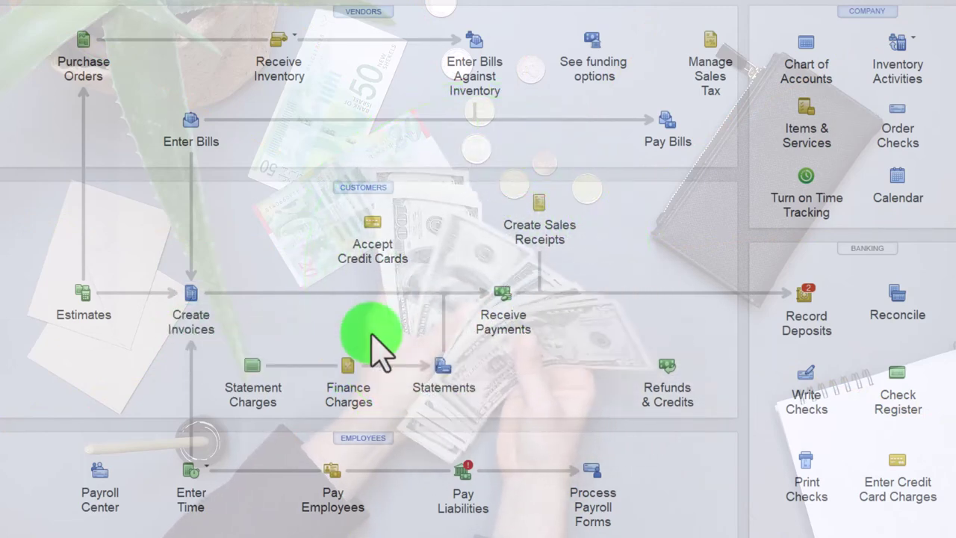
click(514, 330)
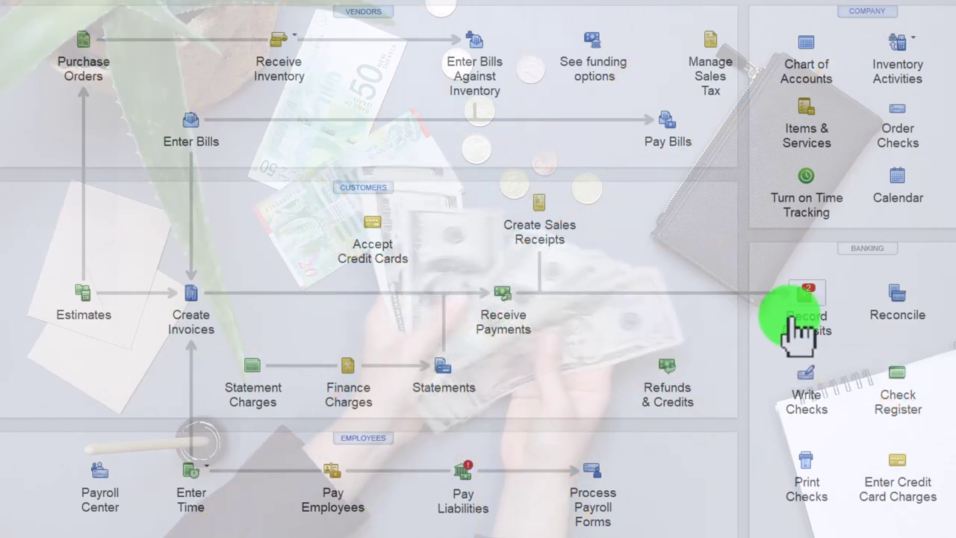